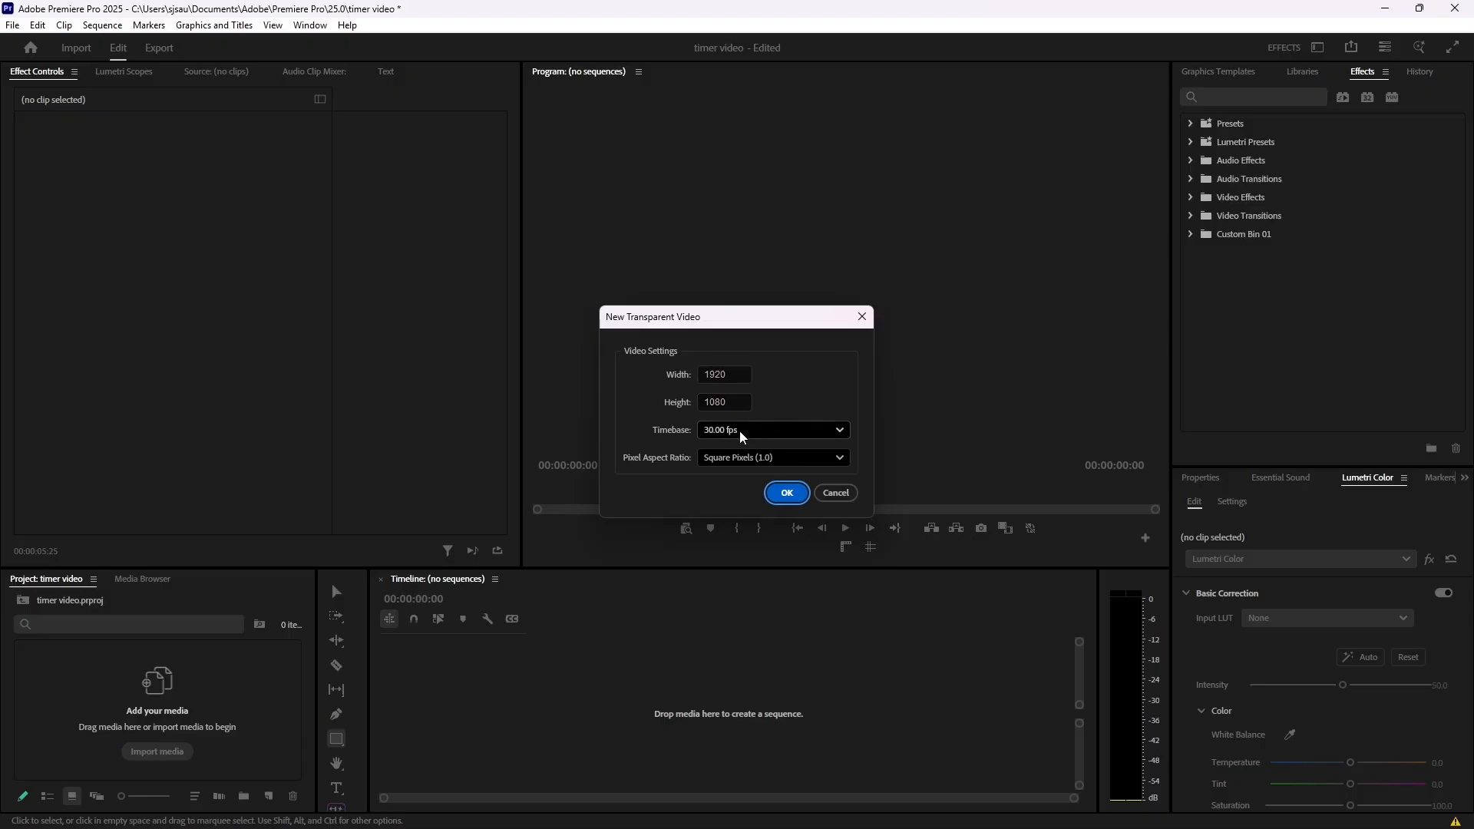
- Create a 1920 × 1080 transparent video at 30 fps with square pixels and place it in the timeline as a new sequence
{"action": "left_click", "coordinate": [797, 492]}
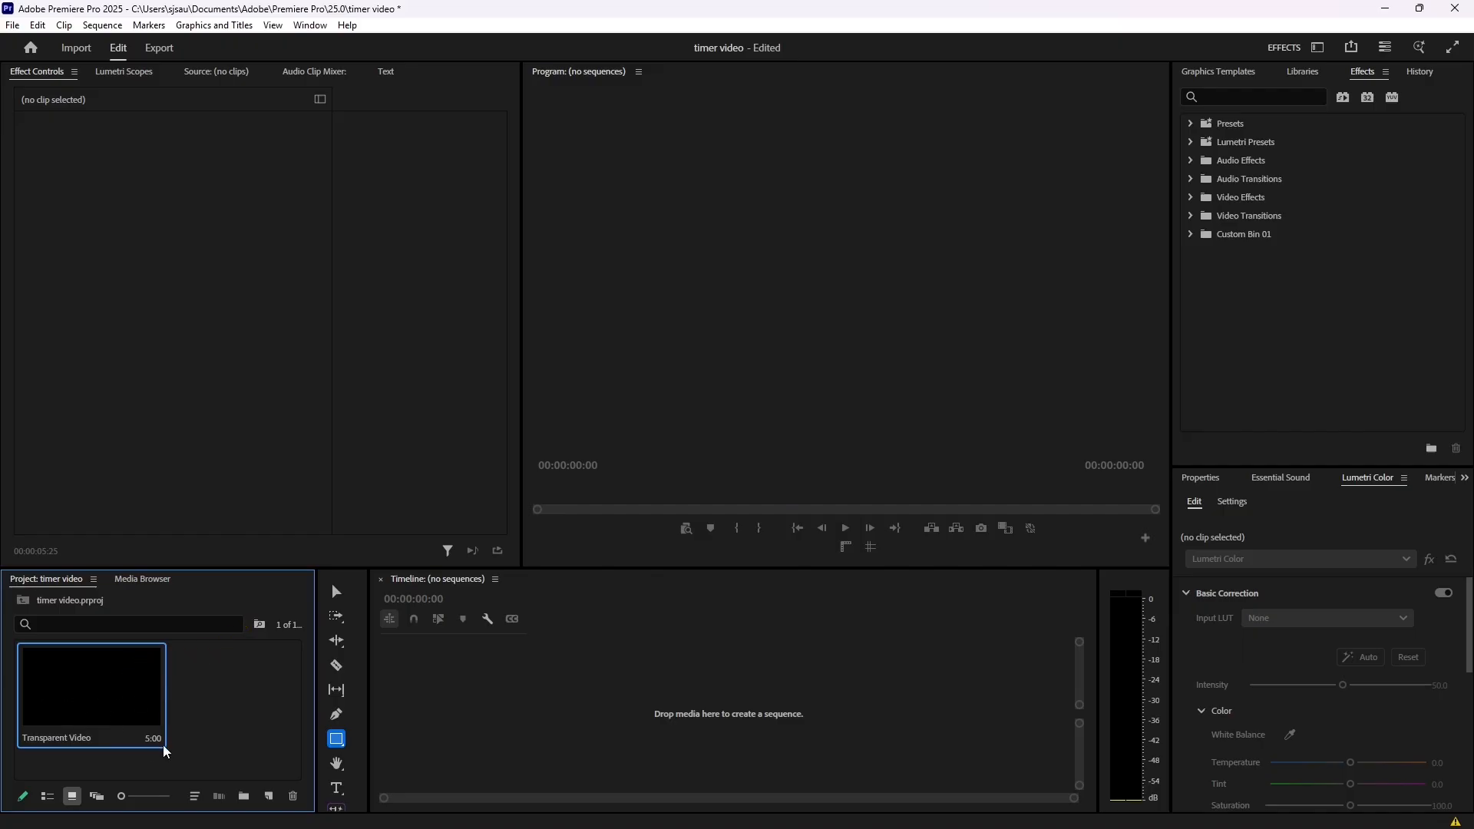
{"action": "left_click_drag", "start_coordinate": [100, 696], "coordinate": [492, 715]}
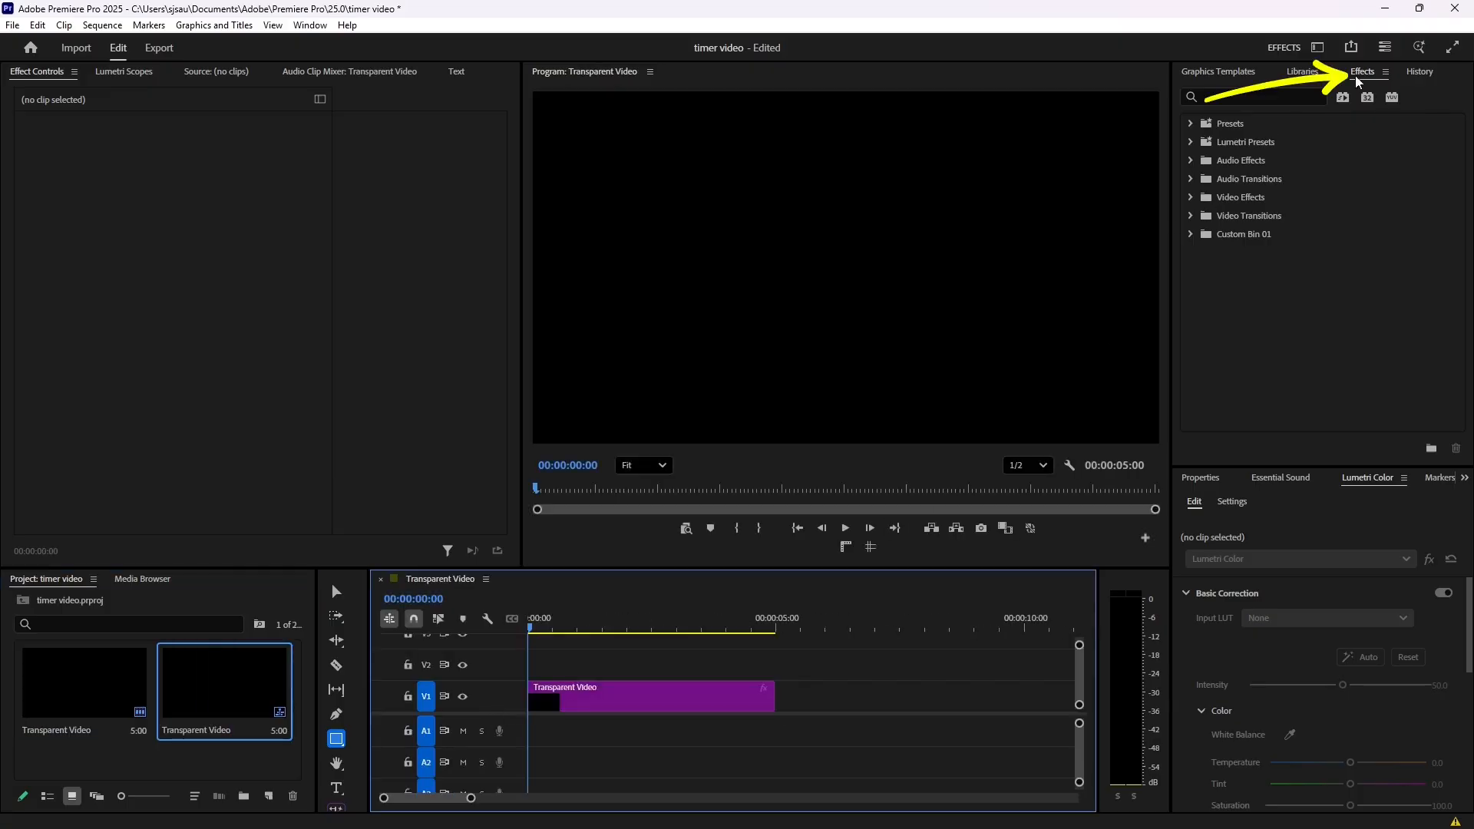
- Find the Metadata & Timecode Burn-in effect by searching for "timecode" and apply it to the transparent video clip
{"action": "left_click", "coordinate": [1273, 98]}
{"action": "type", "text": "timecode"}
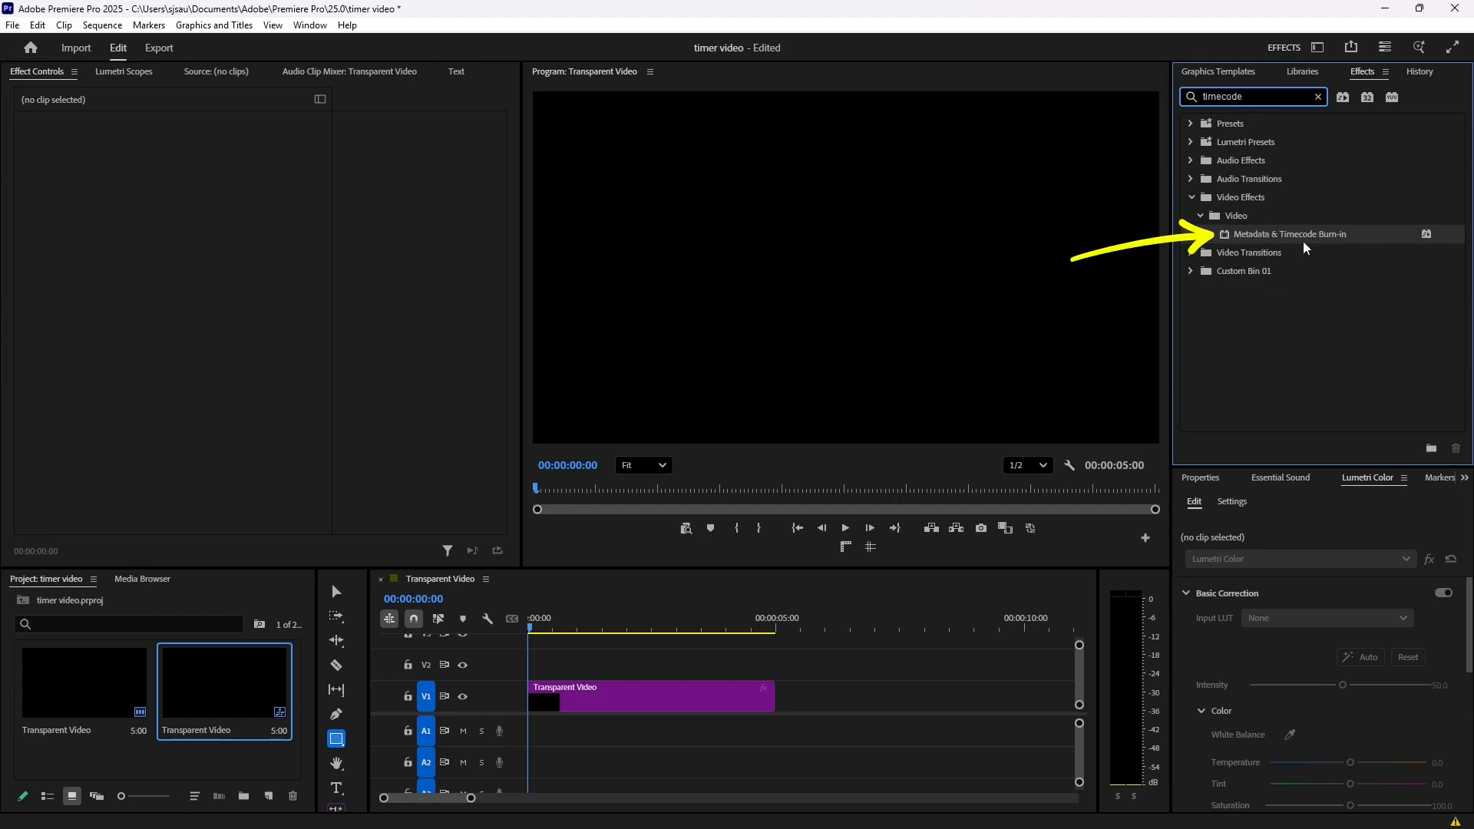
{"action": "mouse_move", "coordinate": [1301, 234]}
{"action": "left_mouse_down"}
{"action": "mouse_move", "coordinate": [960, 349]}
{"action": "mouse_move", "coordinate": [602, 702]}
{"action": "left_mouse_up"}
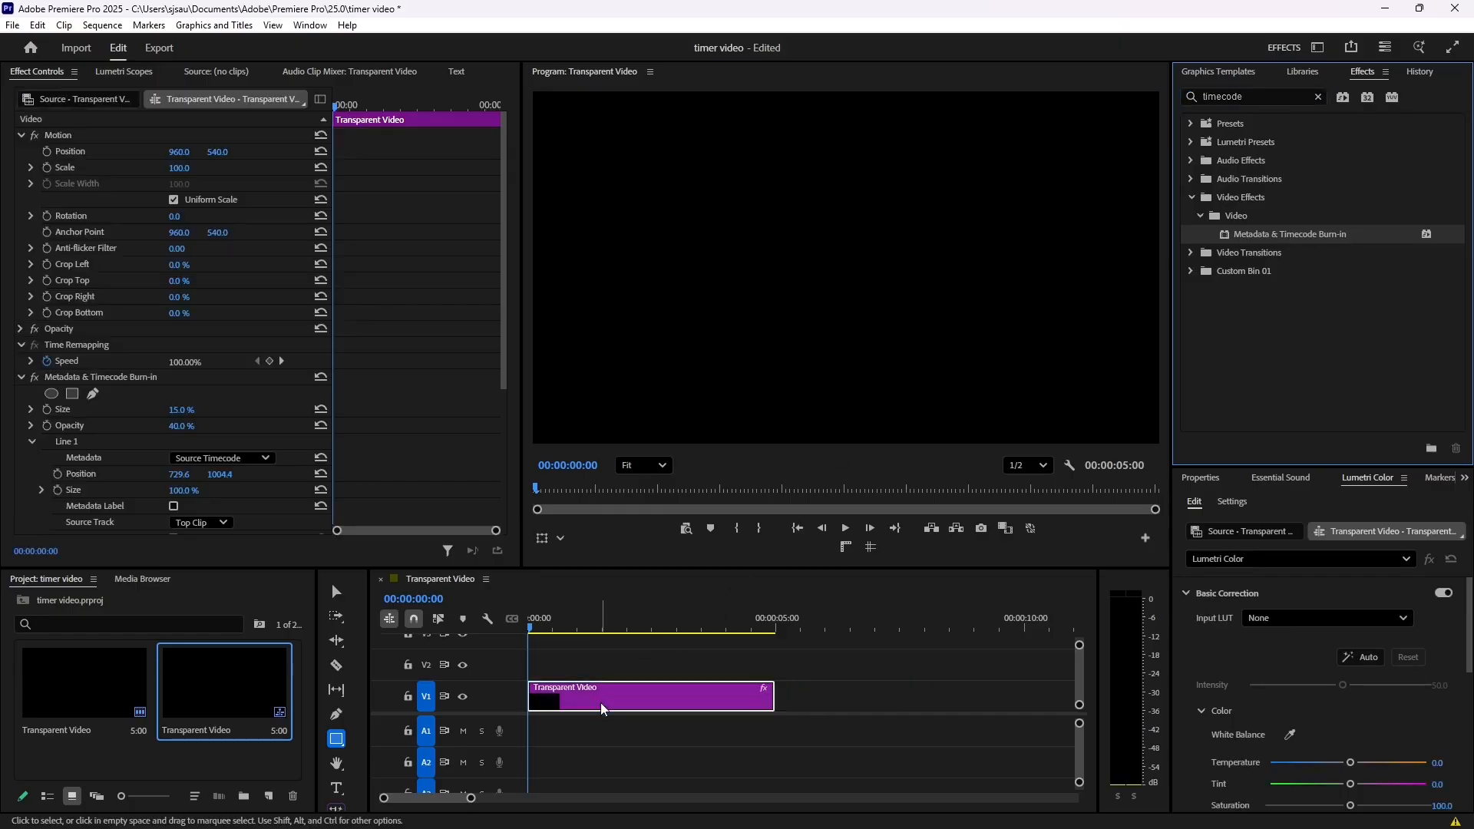
- Set the Line 1 metadata of the clip's Metadata & Timecode Burn-in effect to Sequence Timecode
{"action": "left_click", "coordinate": [601, 691]}
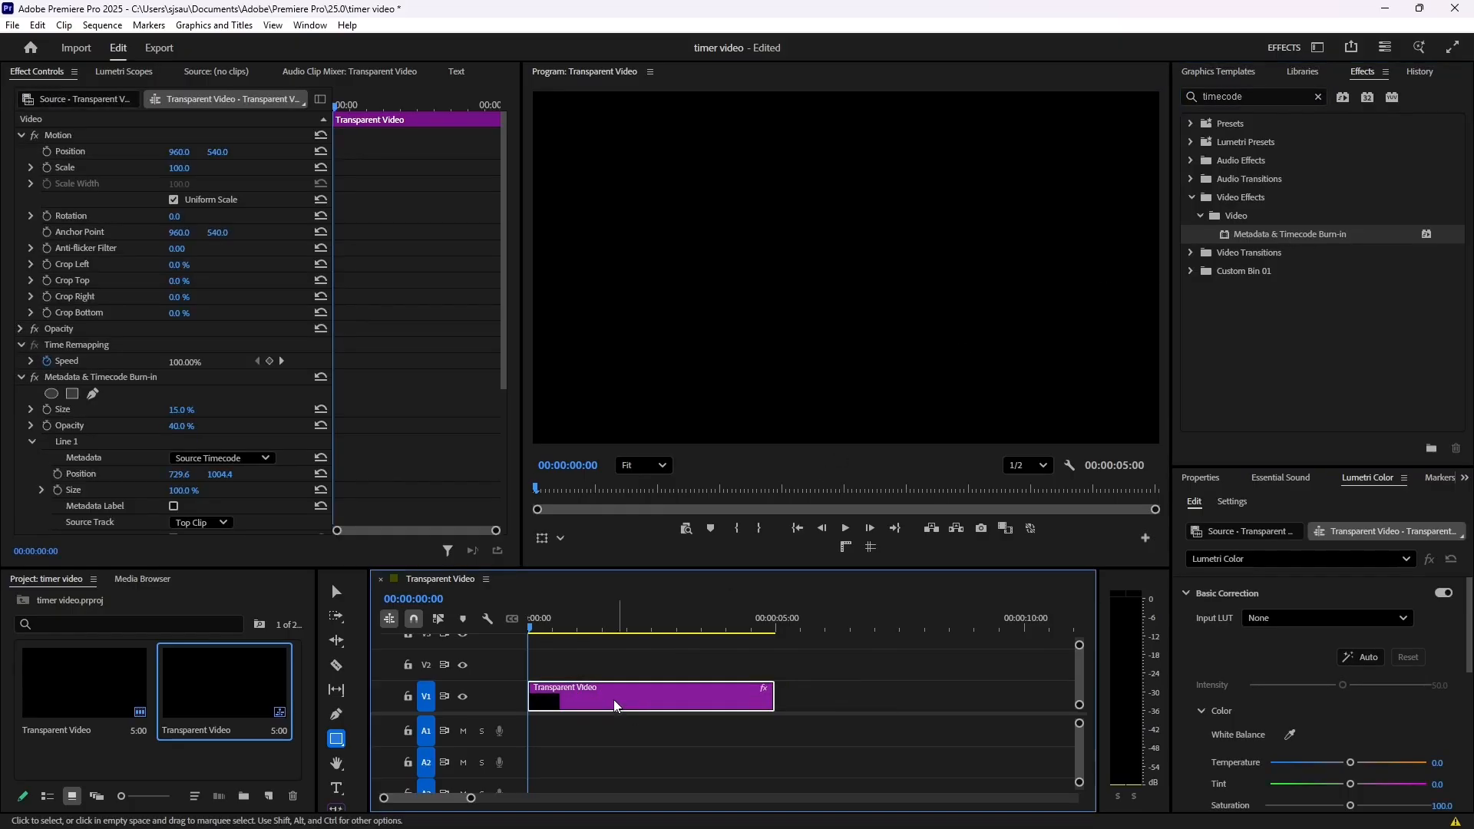
{"action": "left_click", "coordinate": [47, 72]}
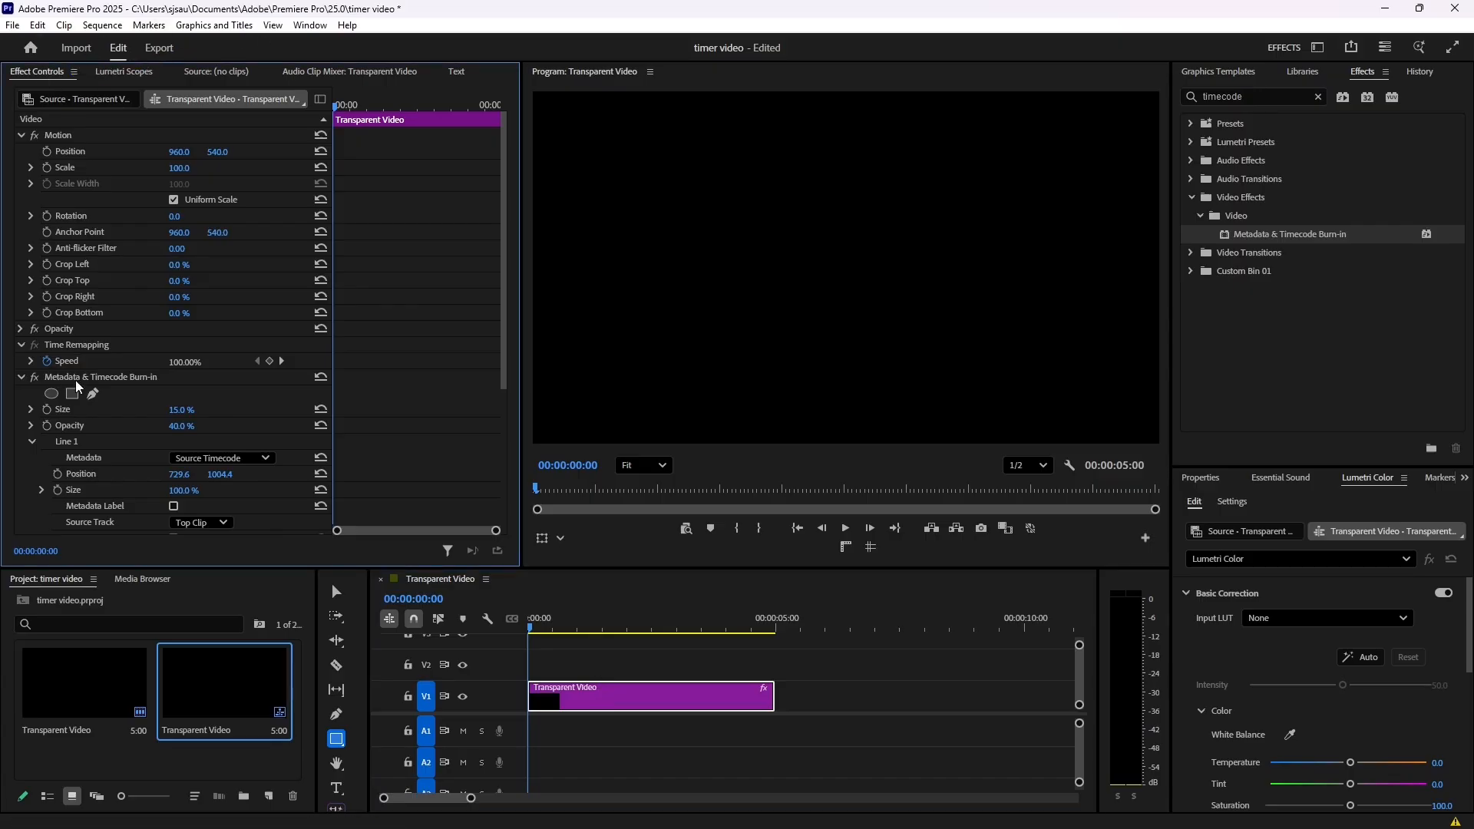
{"action": "scroll", "coordinate": [75, 361], "scroll_direction": "down", "scroll_amount": 5}
{"action": "scroll", "coordinate": [78, 302], "scroll_direction": "down", "scroll_amount": 1}
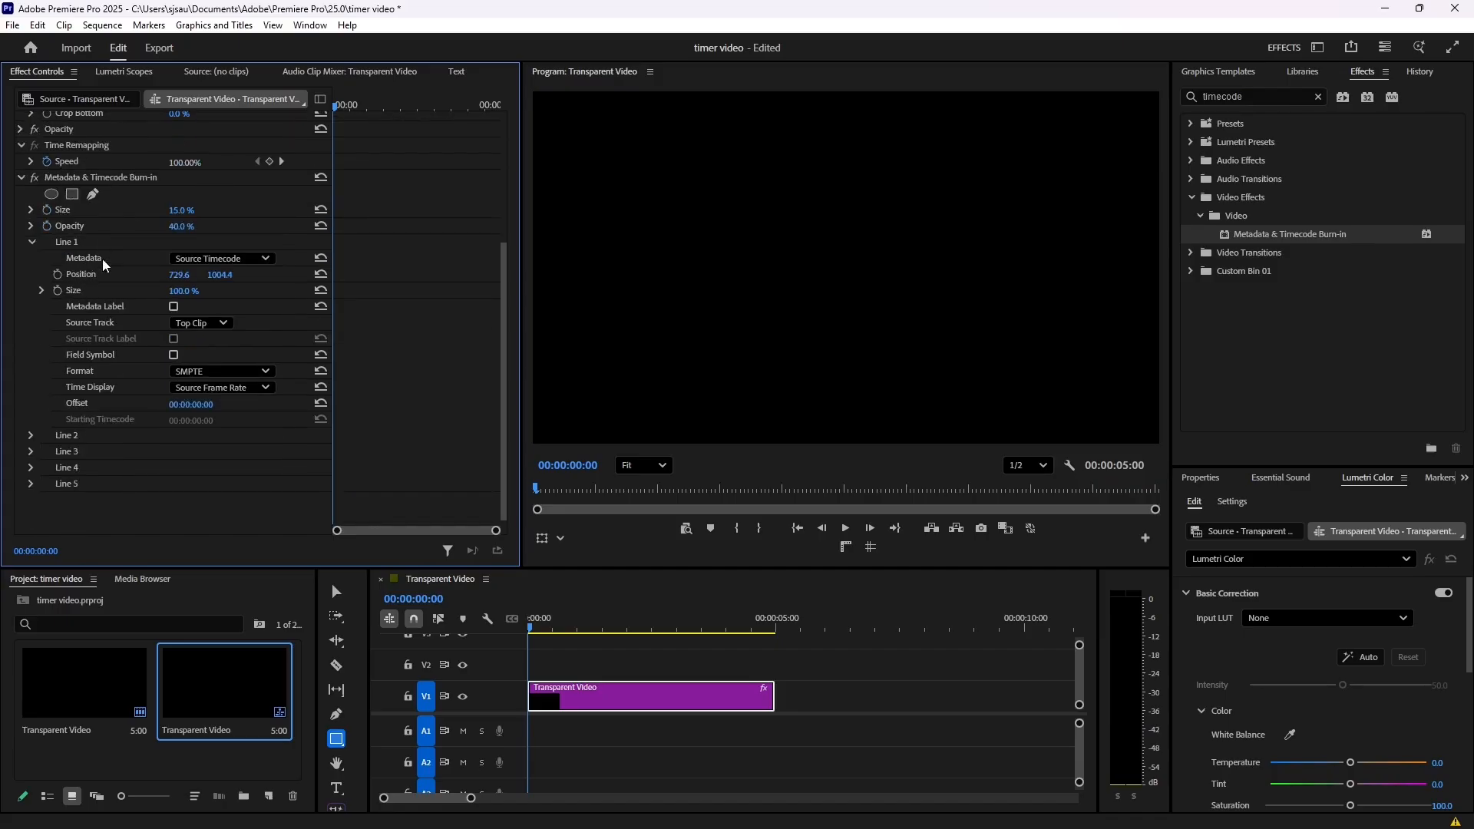
{"action": "left_click", "coordinate": [256, 256]}
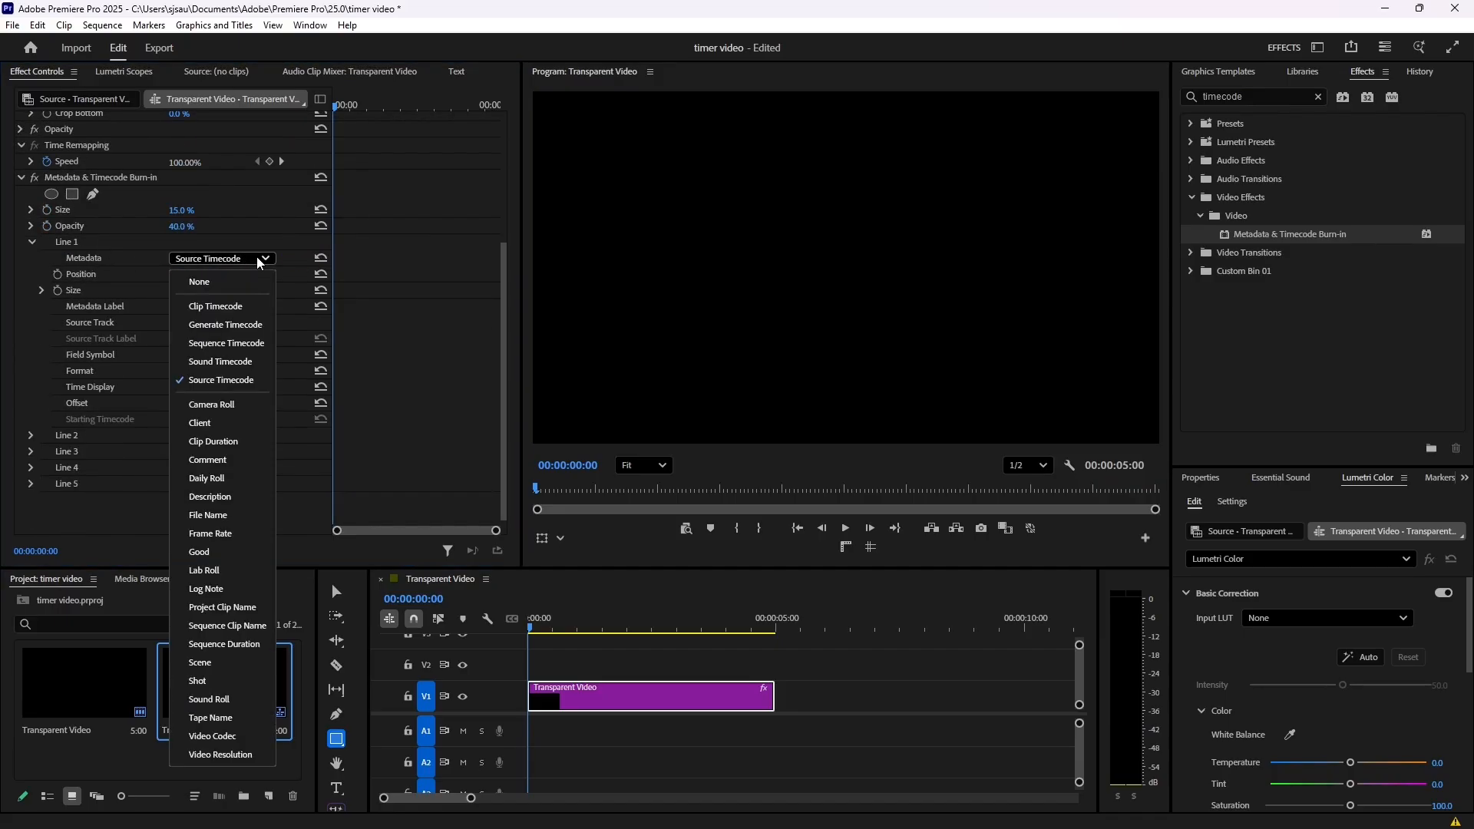
{"action": "left_click", "coordinate": [250, 344]}
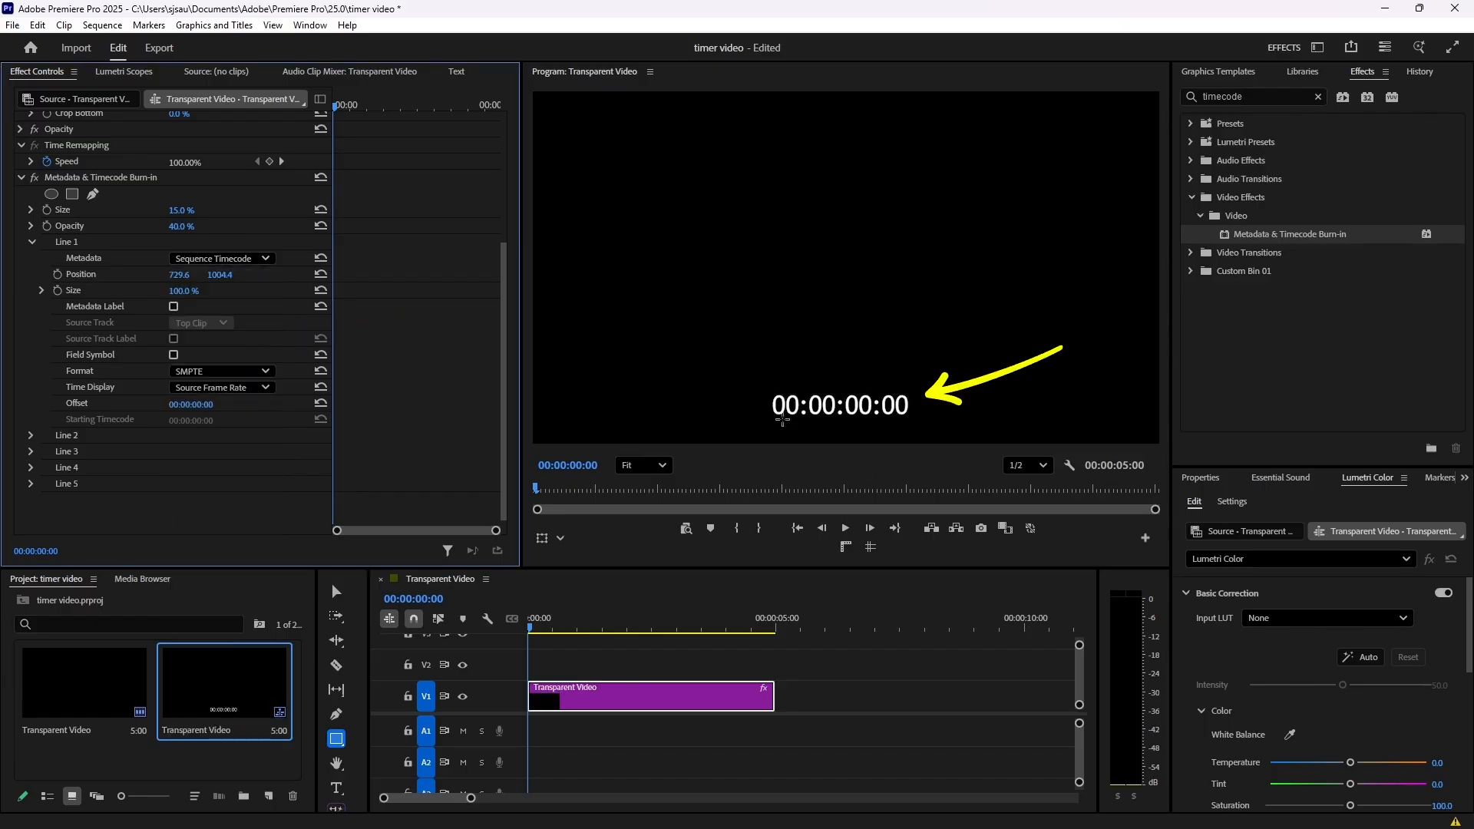
- Play part of the sequence to preview the running timecode
{"action": "left_click", "coordinate": [558, 623]}
{"action": "key", "text": "space"}
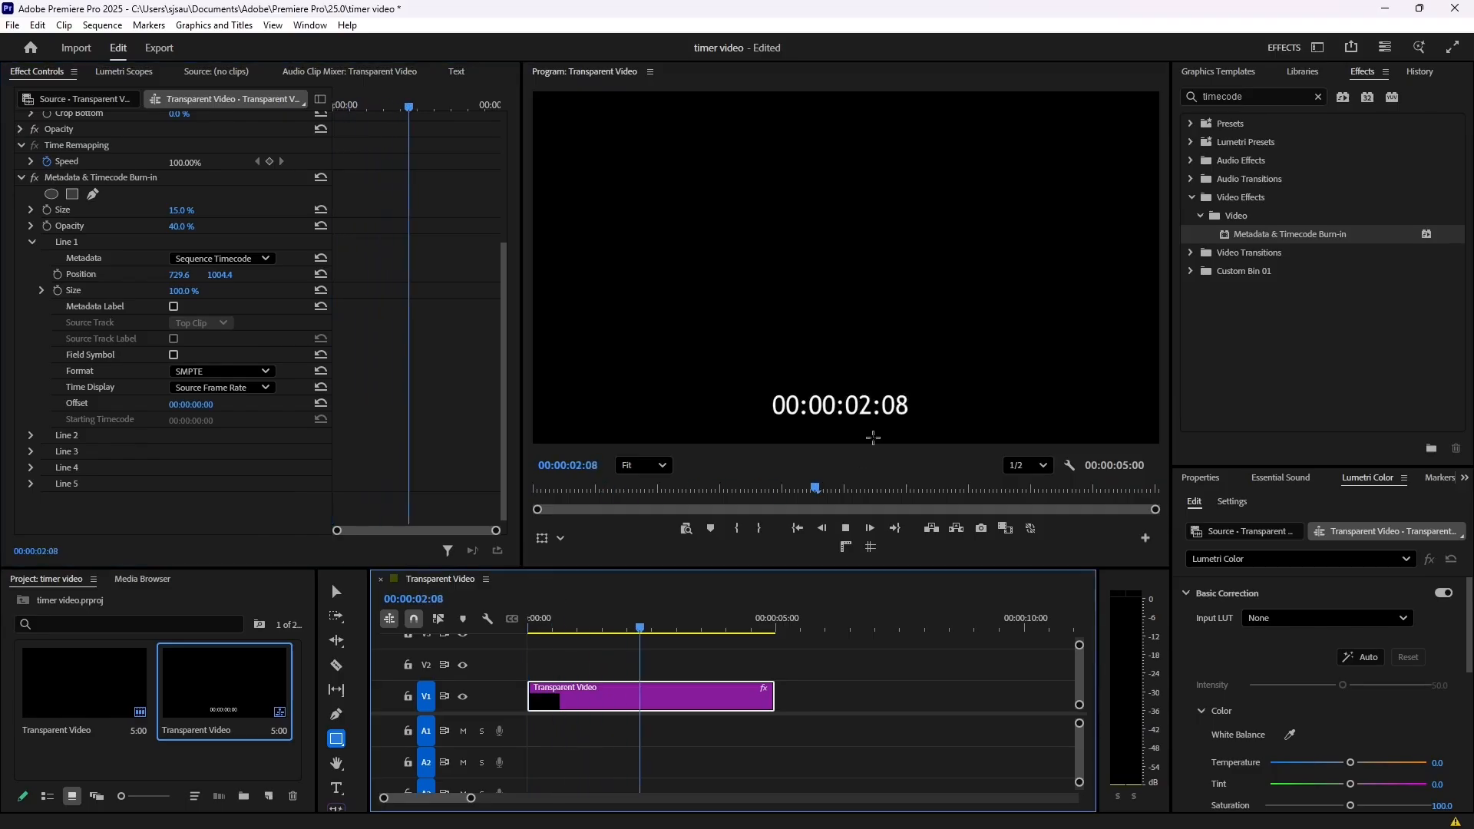
{"action": "key", "text": "space"}
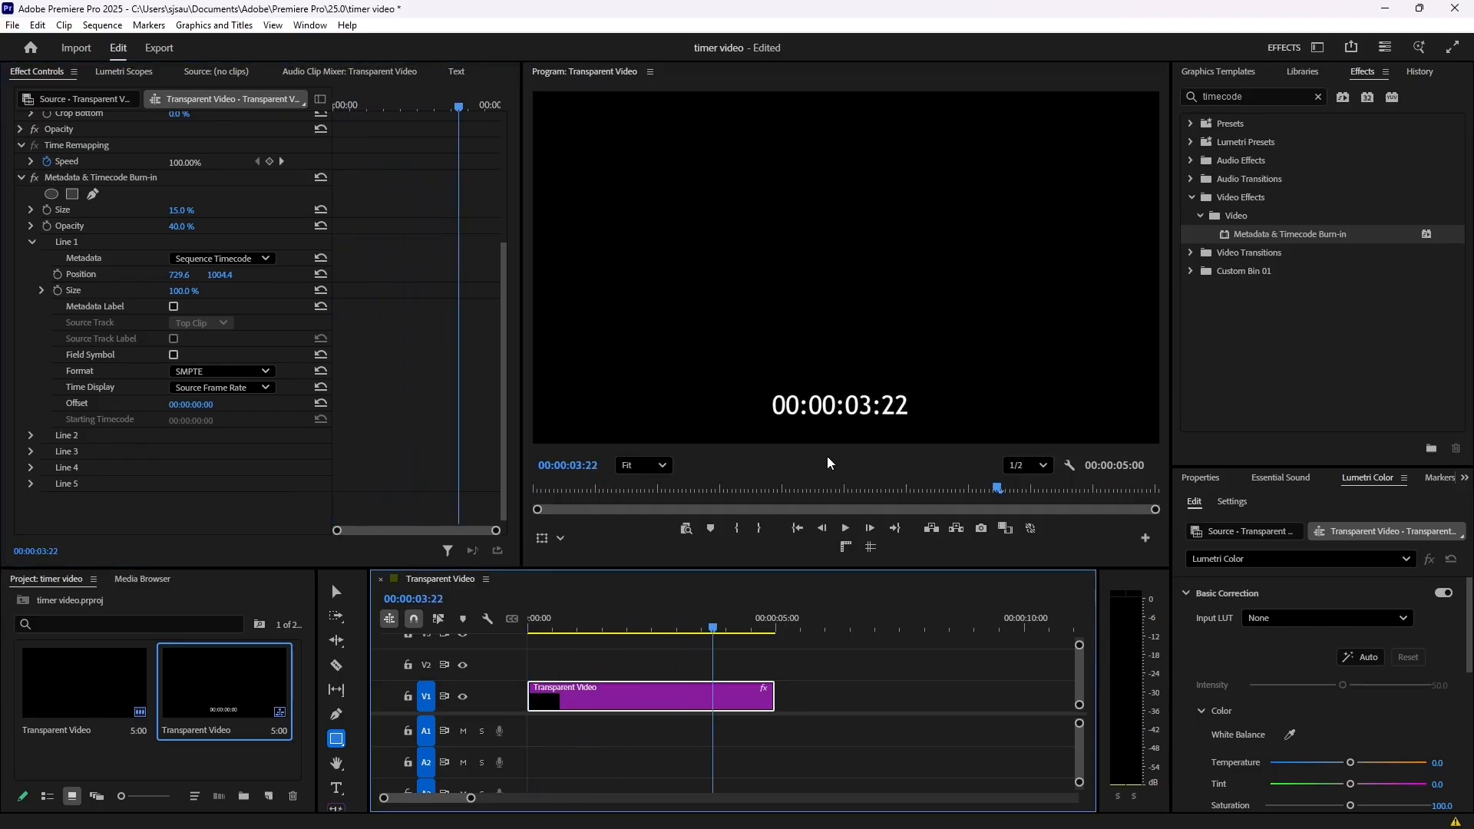
- Review the transparent video clip's speed and duration settings and accept them with the duration at 00:00:05:00
{"action": "right_click", "coordinate": [680, 703]}
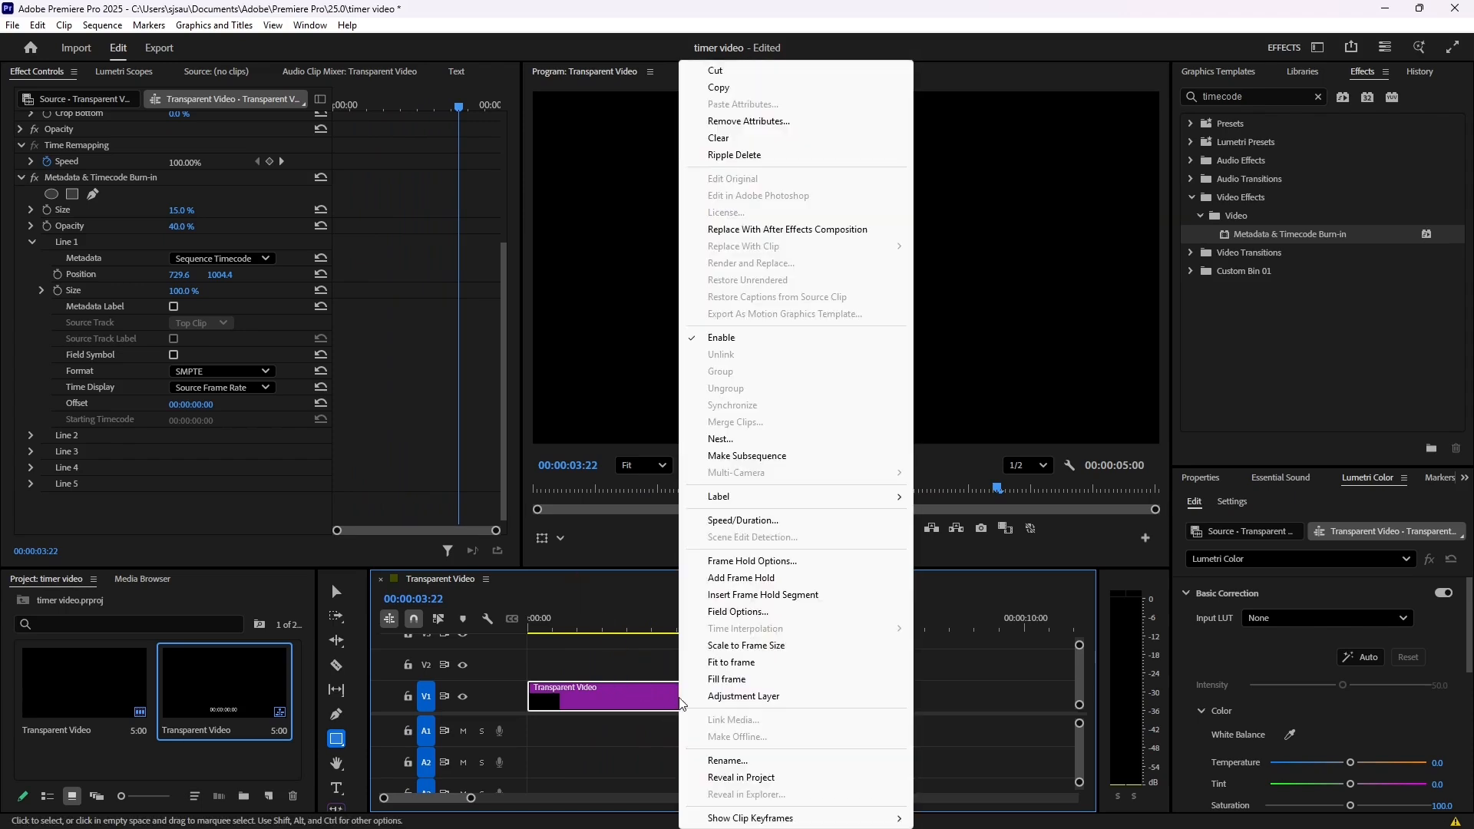
{"action": "left_click", "coordinate": [748, 522]}
{"action": "left_click", "coordinate": [703, 378]}
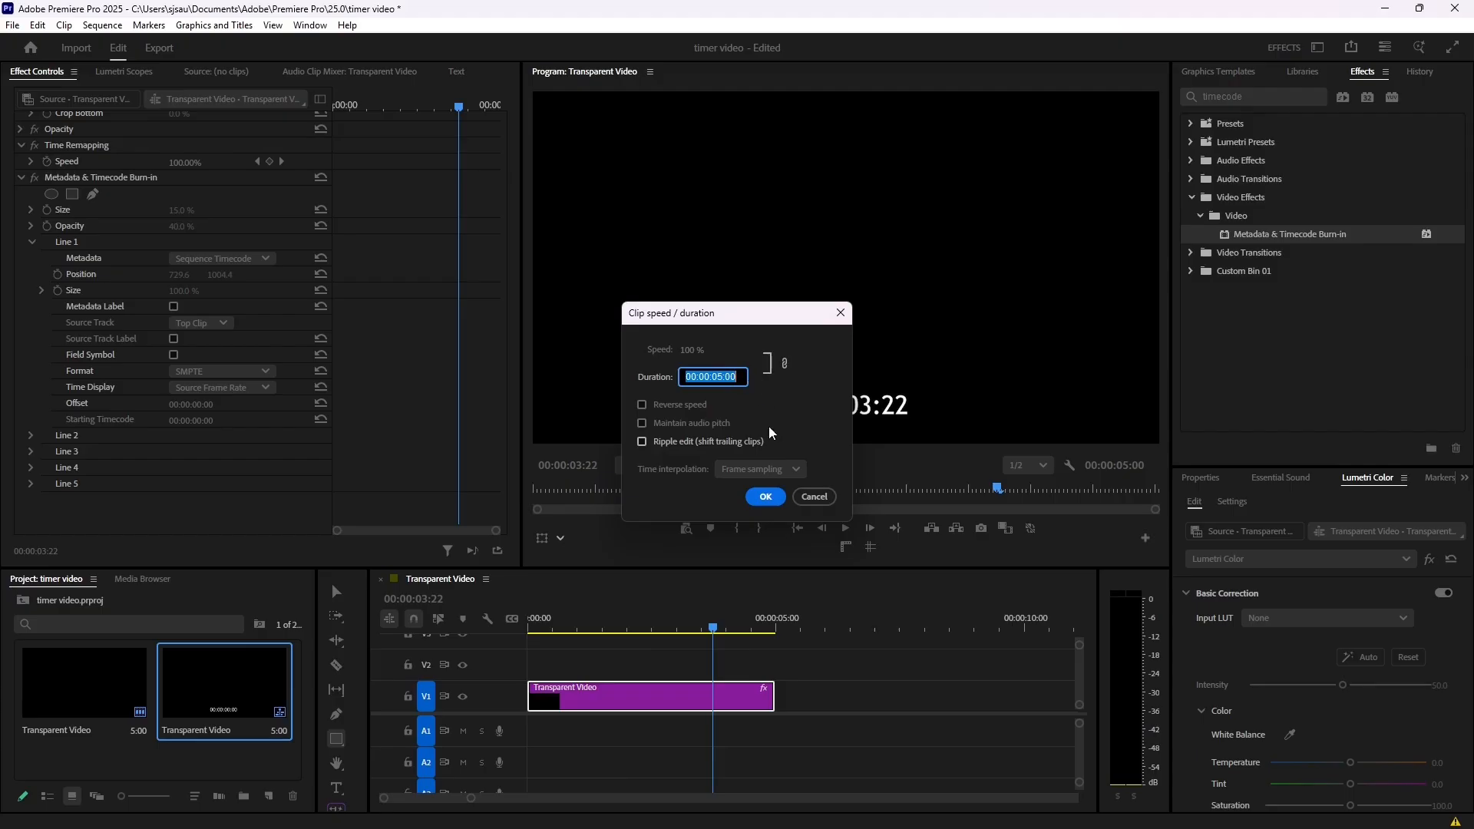
{"action": "left_click", "coordinate": [780, 498]}
- Set the burn-in effect's size to 50% and reposition Line 1 to 229.6, 681.4 to centre the timecode in the frame
{"action": "left_click", "coordinate": [624, 623]}
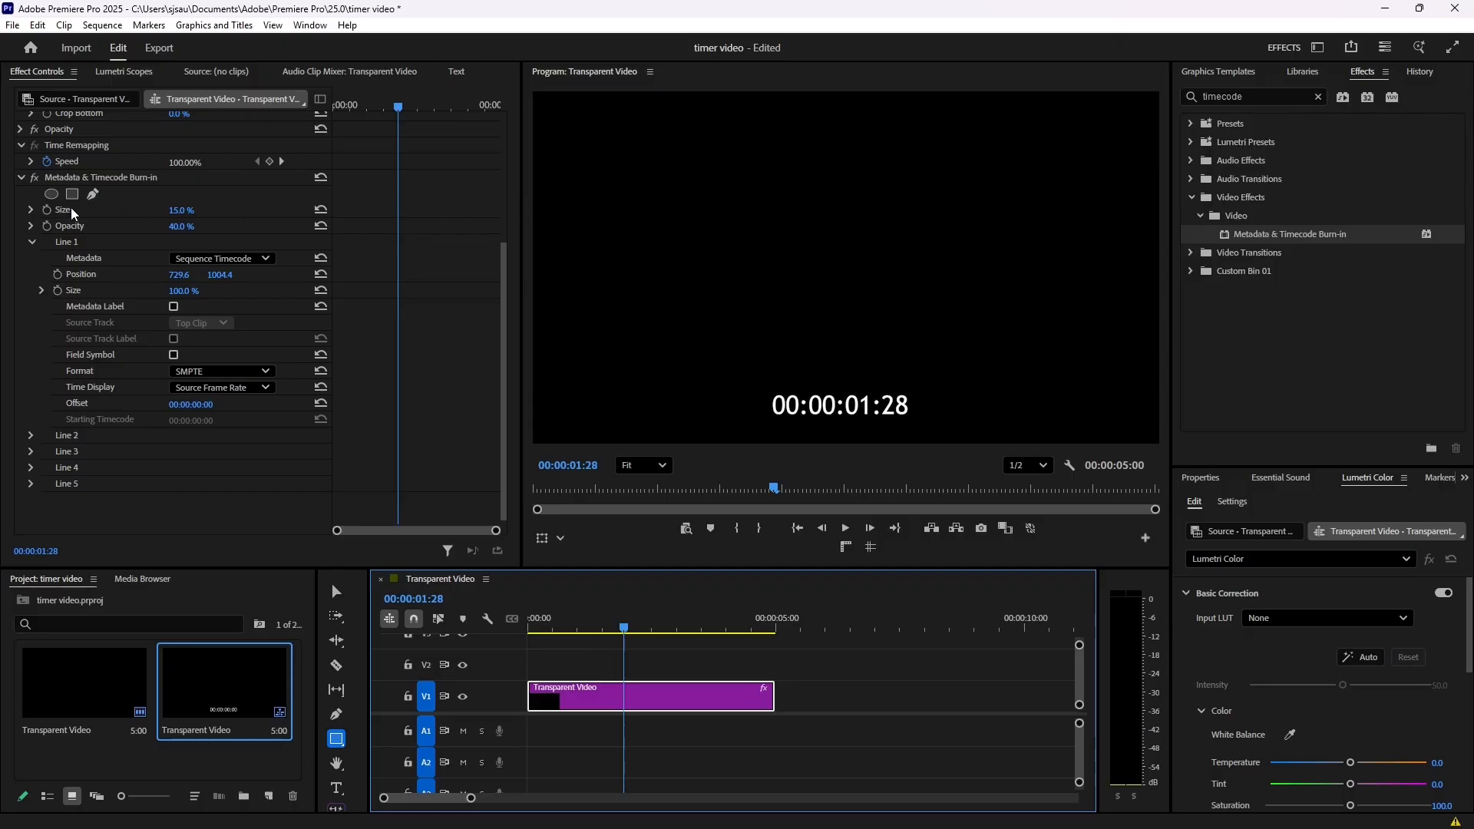
{"action": "left_click", "coordinate": [191, 211]}
{"action": "left_click", "coordinate": [191, 211]}
{"action": "type", "text": "50"}
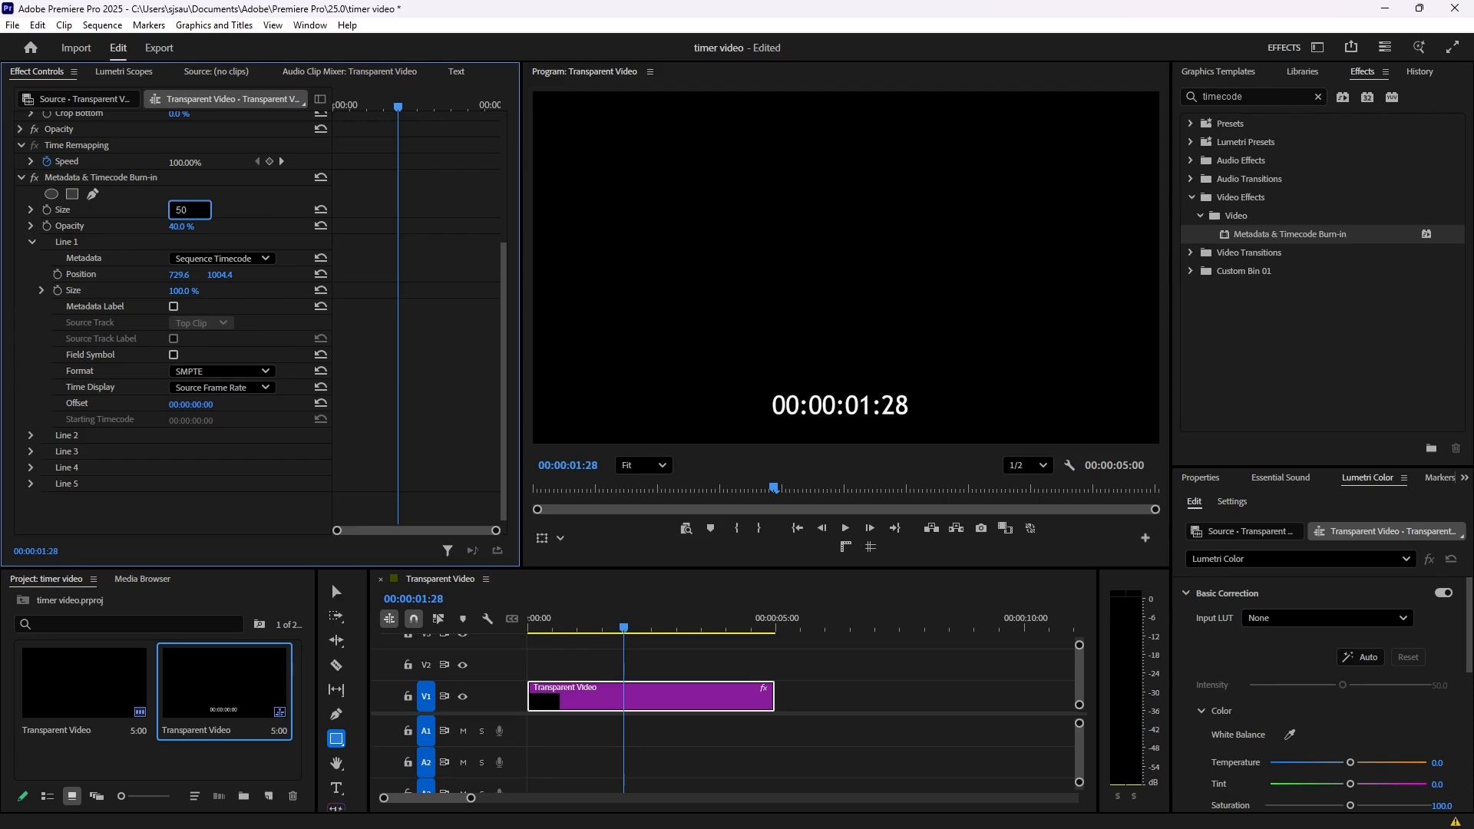
{"action": "key", "text": "Return"}
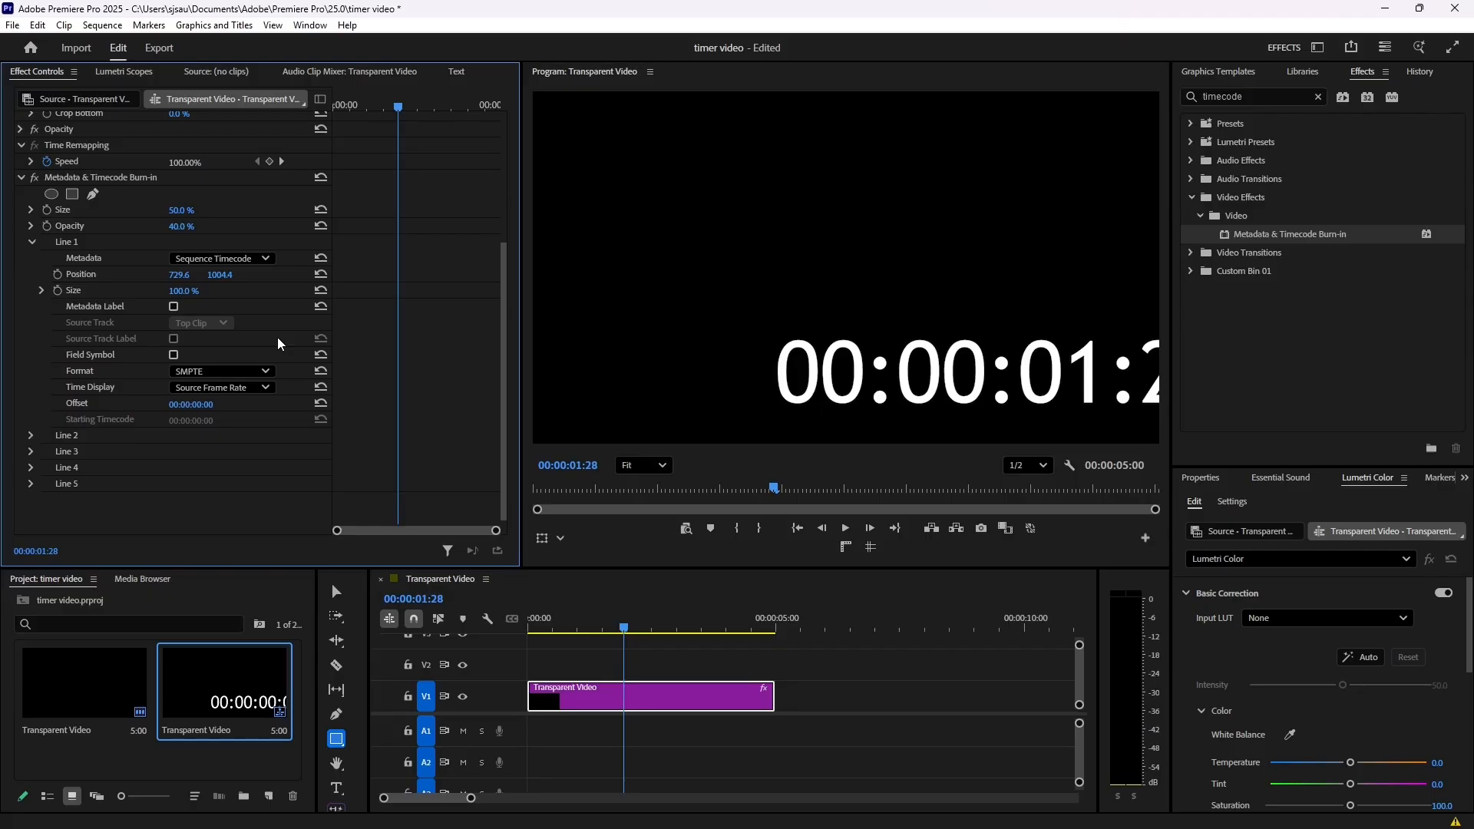
{"action": "left_click_drag", "start_coordinate": [179, 274], "coordinate": [40, 274]}
{"action": "mouse_move", "coordinate": [221, 274]}
{"action": "left_mouse_down"}
{"action": "mouse_move", "coordinate": [123, 274]}
{"action": "mouse_move", "coordinate": [167, 275]}
{"action": "left_mouse_up"}
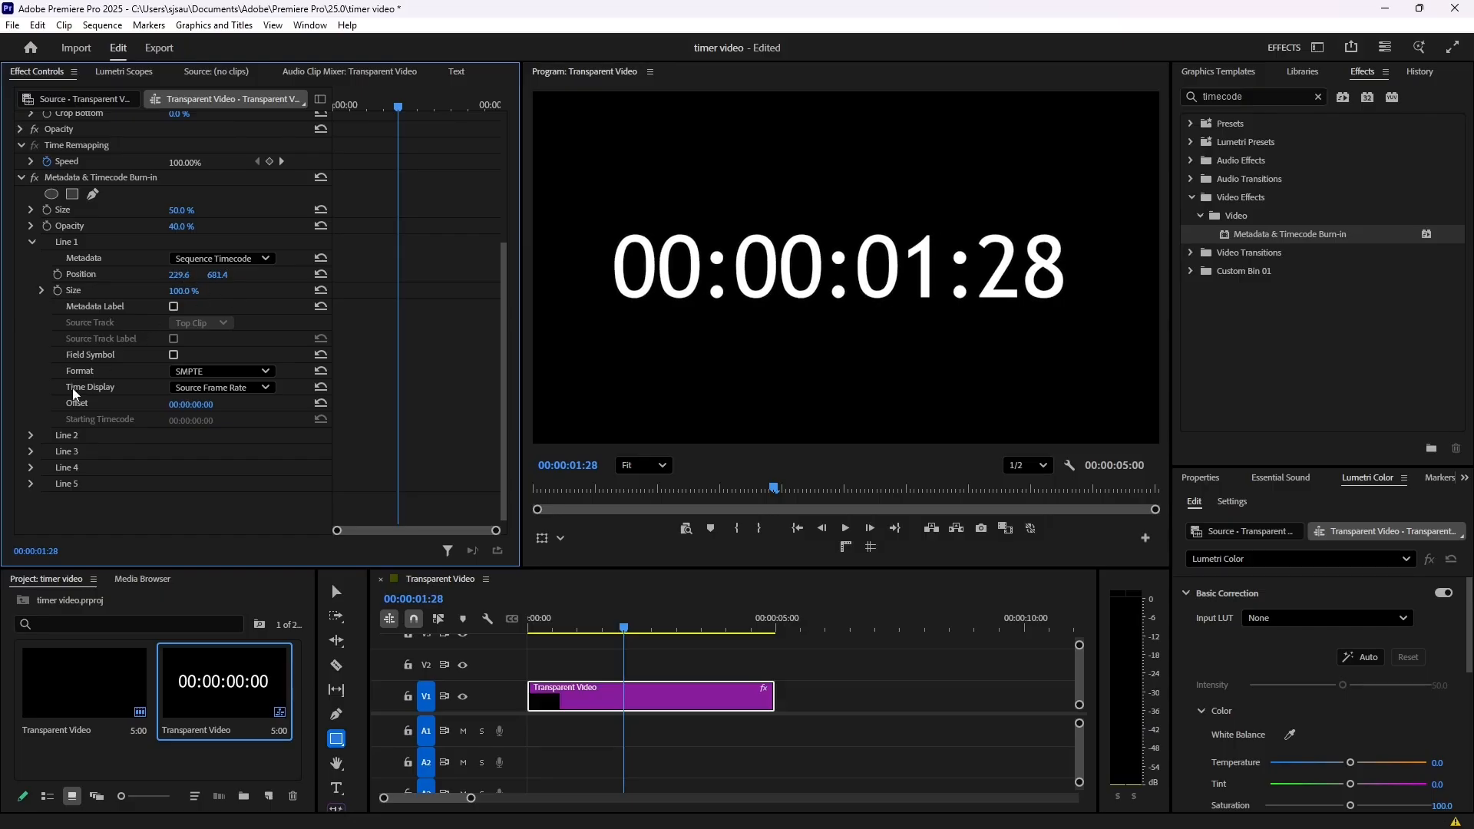
- Review the Line 1 time display options and keep Source Frame Rate
{"action": "left_click", "coordinate": [210, 386]}
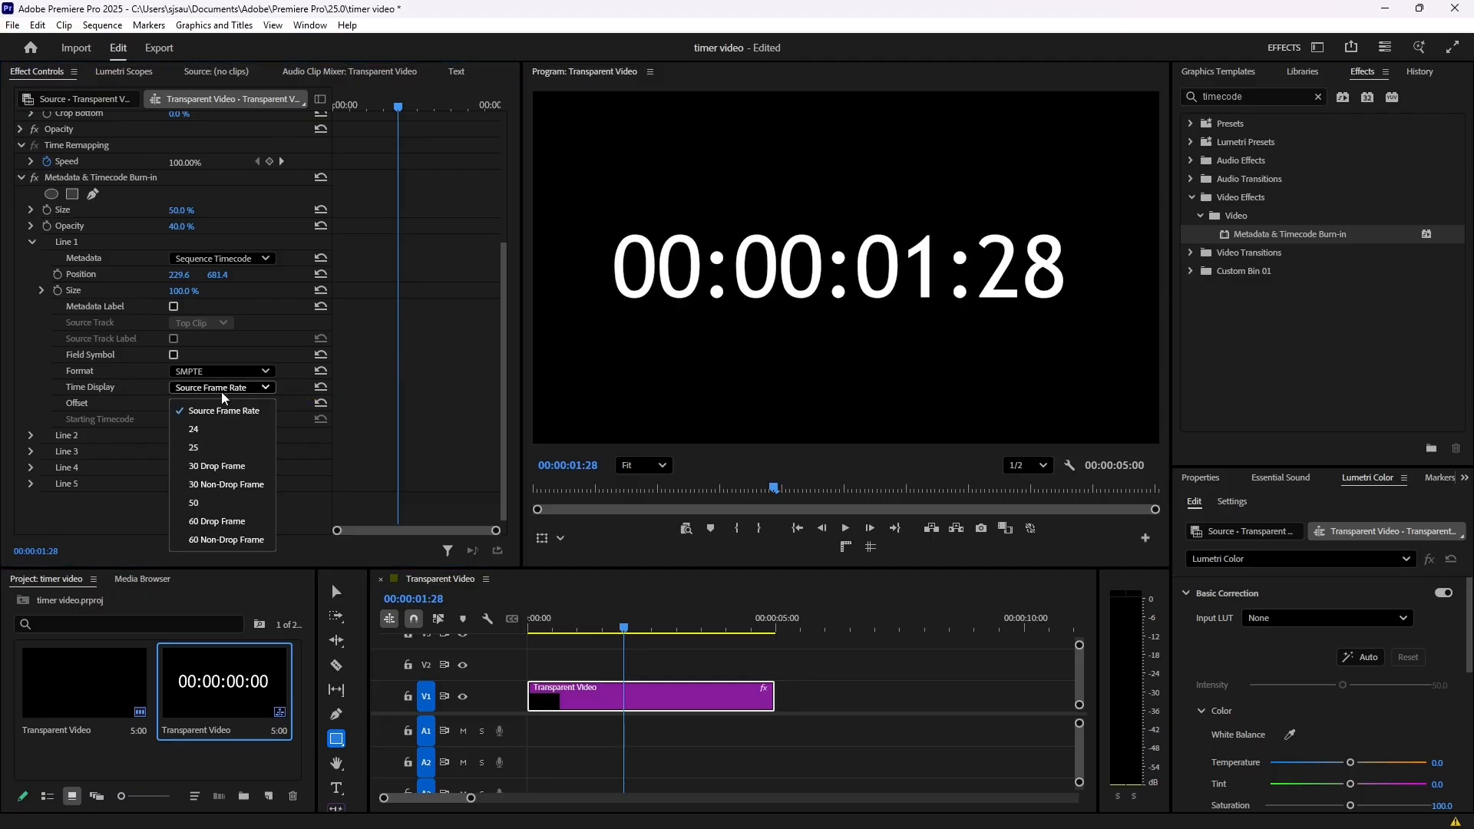
{"action": "left_click", "coordinate": [261, 411]}
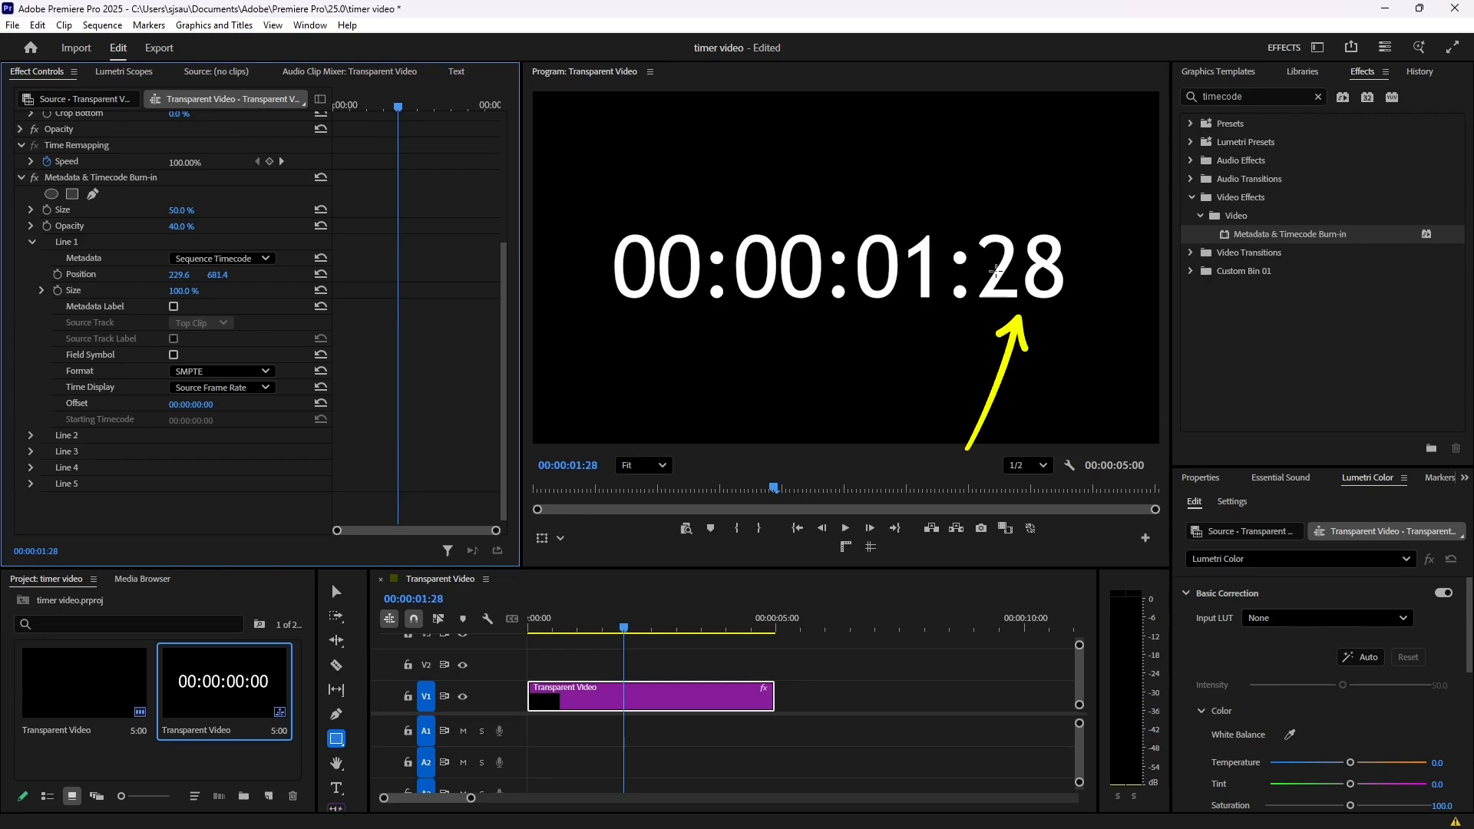
- Crop the transparent video clip 31% from the left and 33% from the right to leave only minutes and seconds
{"action": "scroll", "coordinate": [149, 326], "scroll_direction": "up", "scroll_amount": 5}
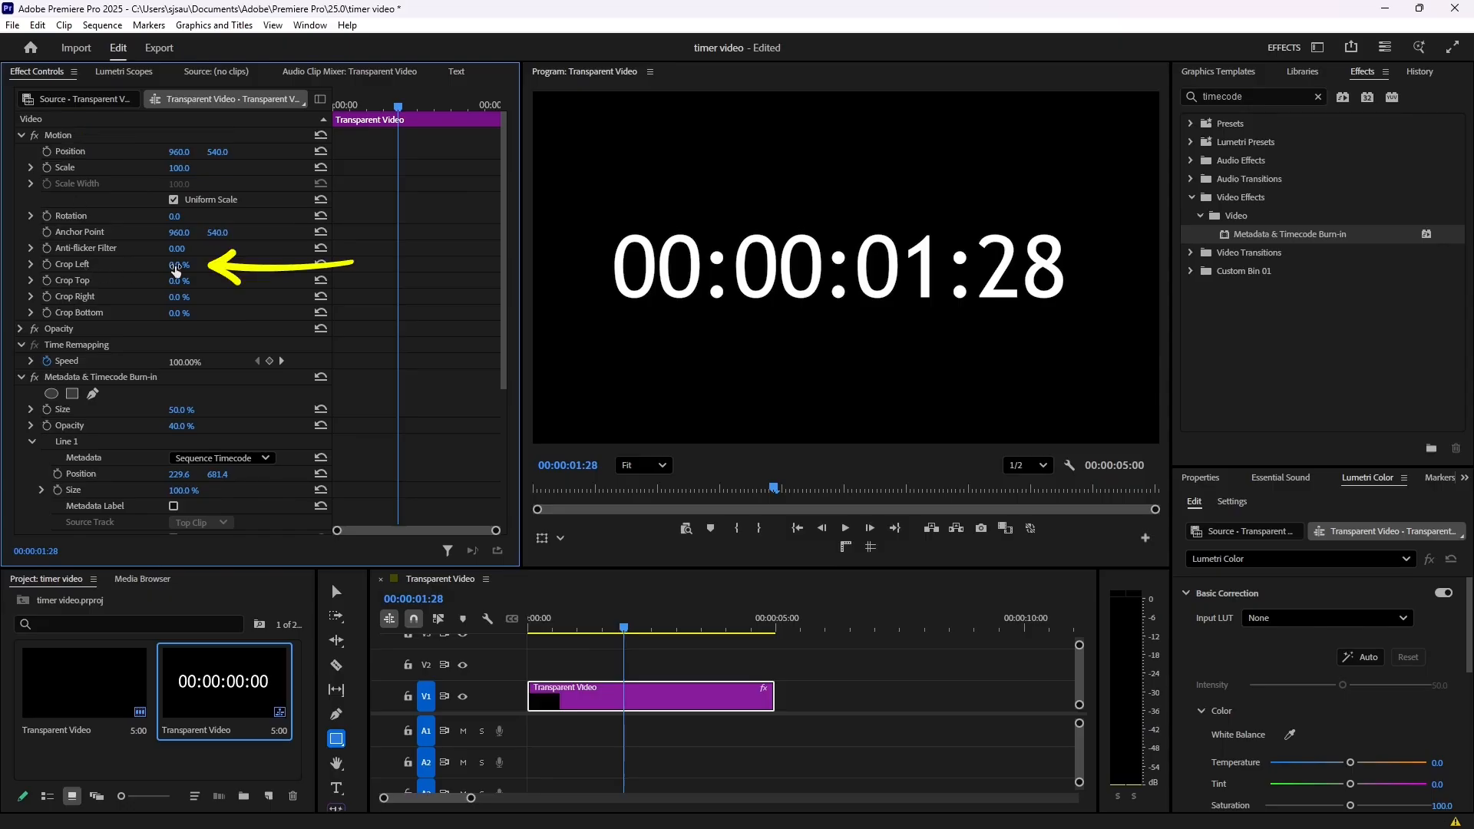
{"action": "left_click_drag", "start_coordinate": [179, 270], "coordinate": [242, 270]}
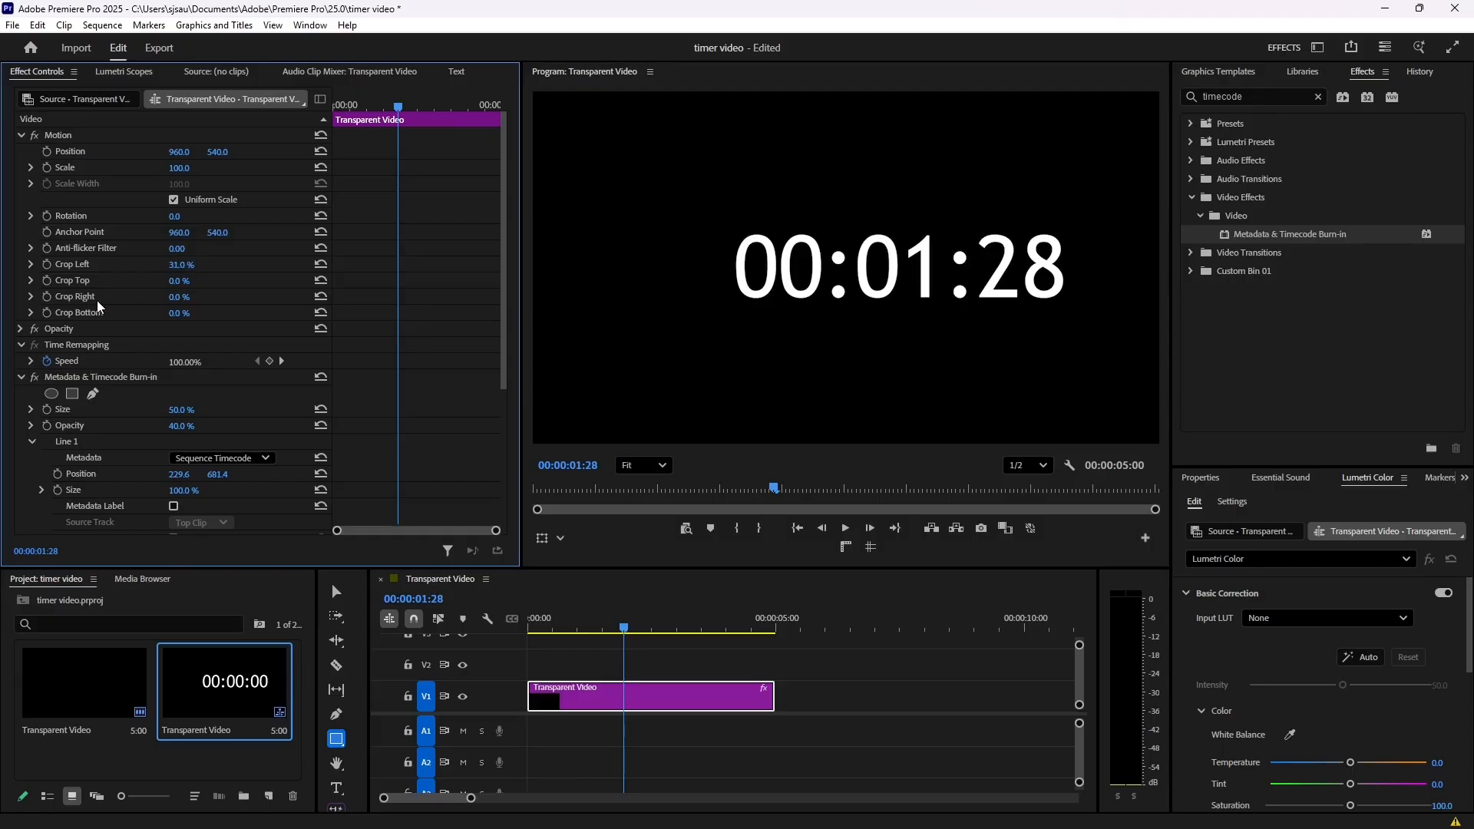
{"action": "left_click", "coordinate": [181, 298]}
{"action": "type", "text": "31"}
{"action": "key", "text": "Return"}
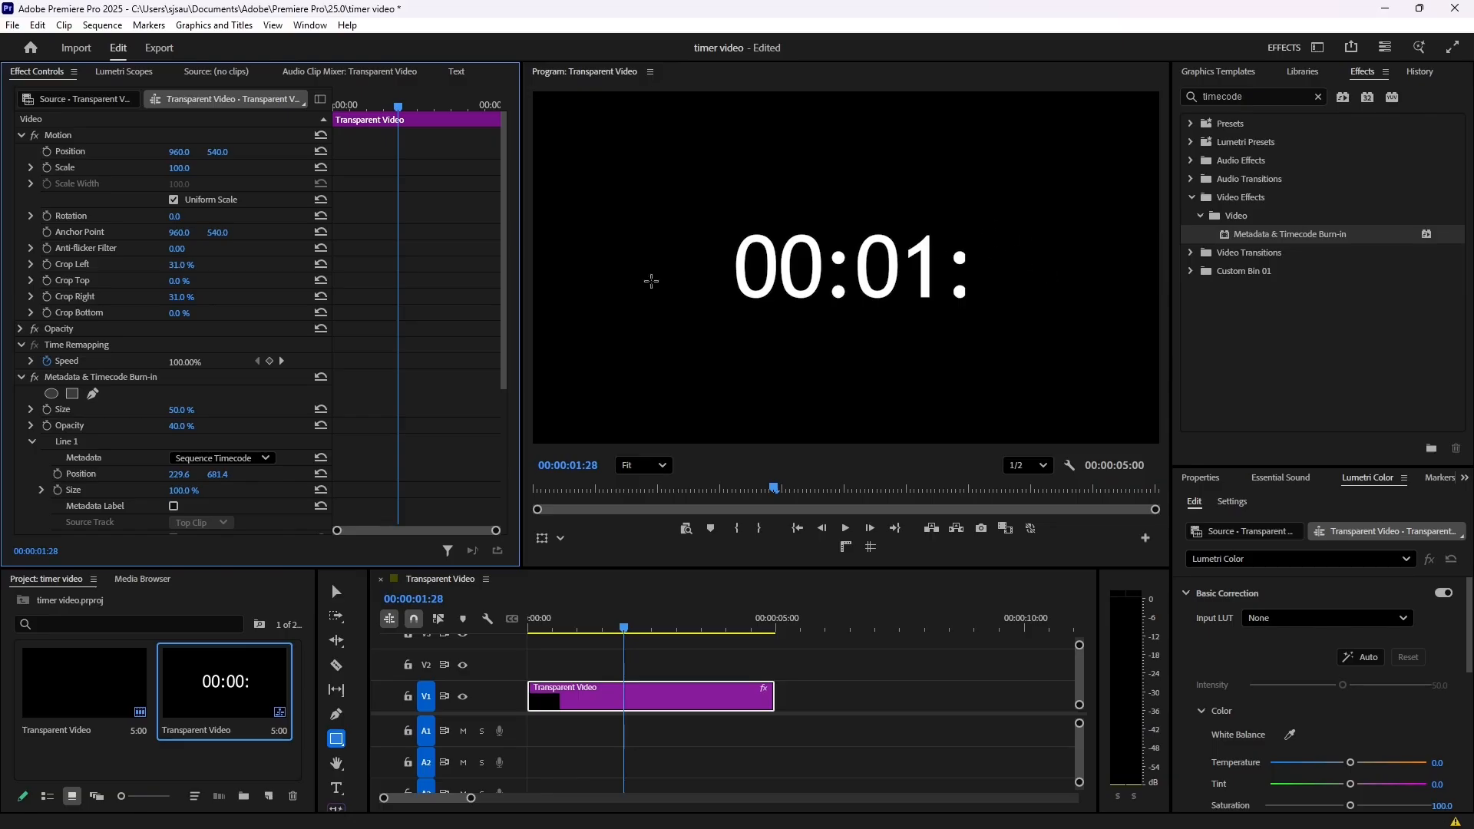
{"action": "left_click_drag", "start_coordinate": [181, 297], "coordinate": [189, 297]}
- Play part of the sequence to preview the cropped minutes-and-seconds timer
{"action": "left_click", "coordinate": [551, 631]}
{"action": "key", "text": "space"}
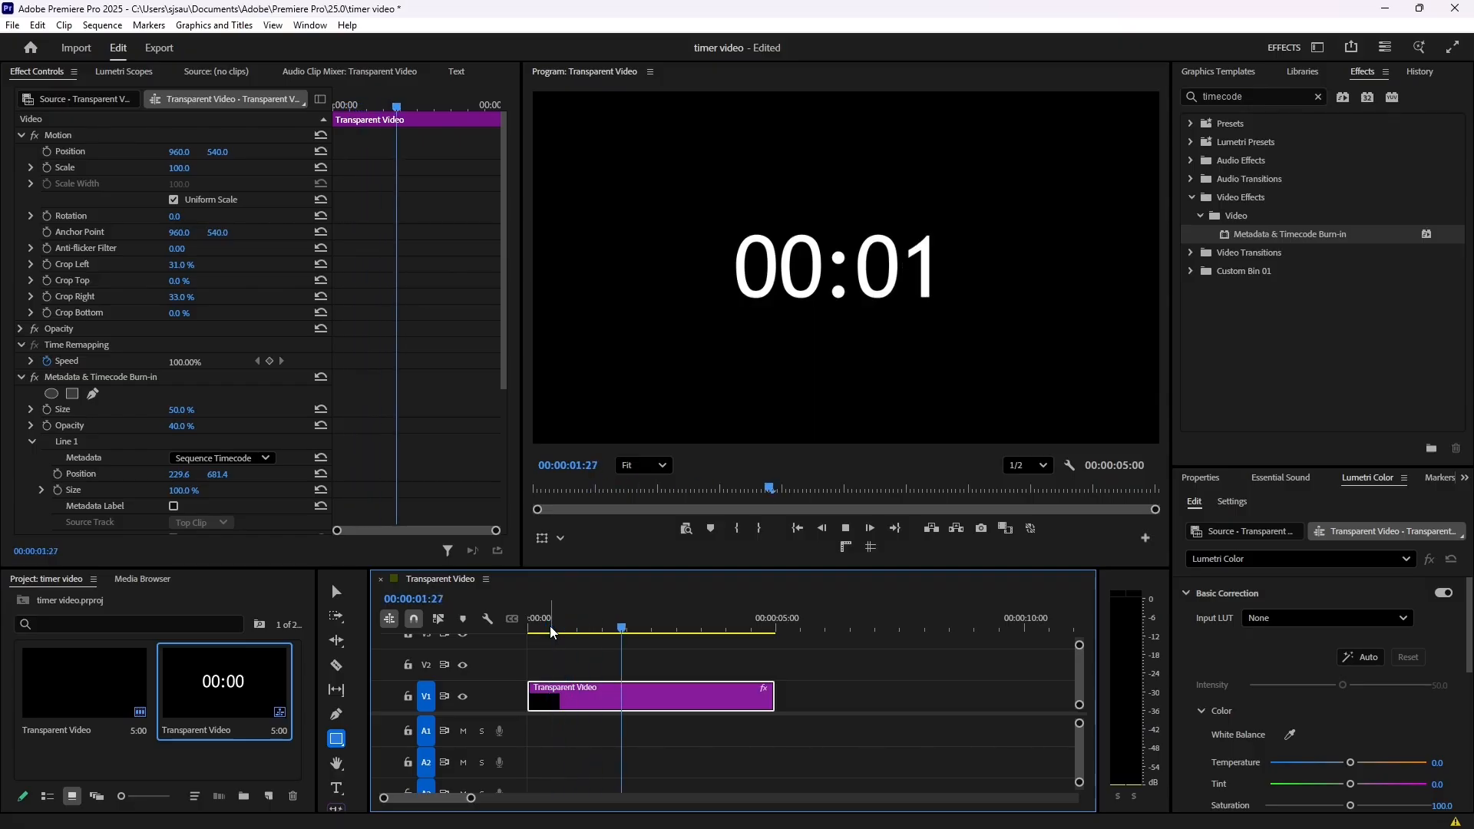
{"action": "key", "text": "space"}
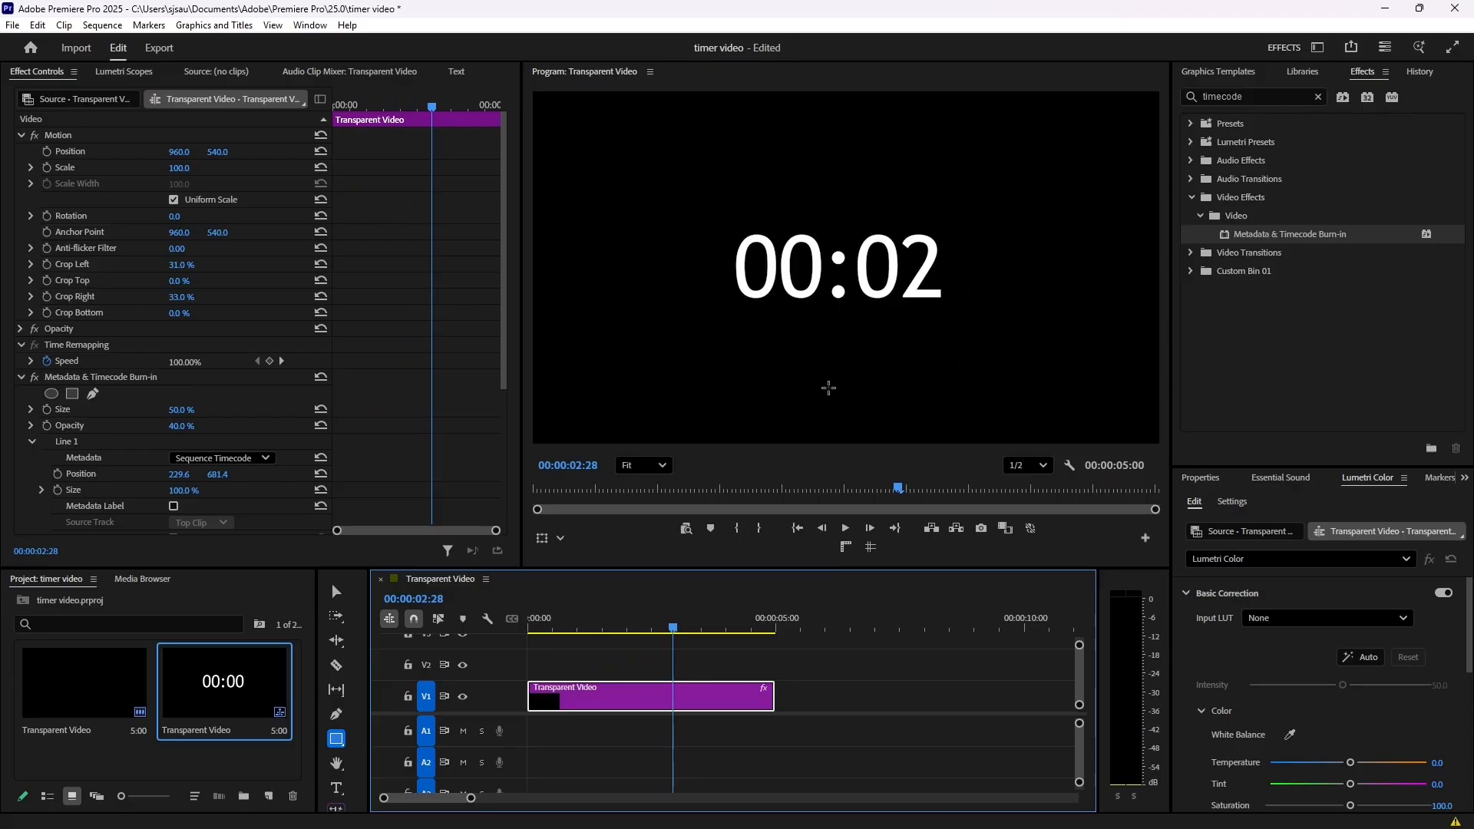
- With the Ellipse tool, draw a large ellipse around the timer, centred at about 976, 584, as a separate graphic
{"action": "left_click", "coordinate": [337, 740]}
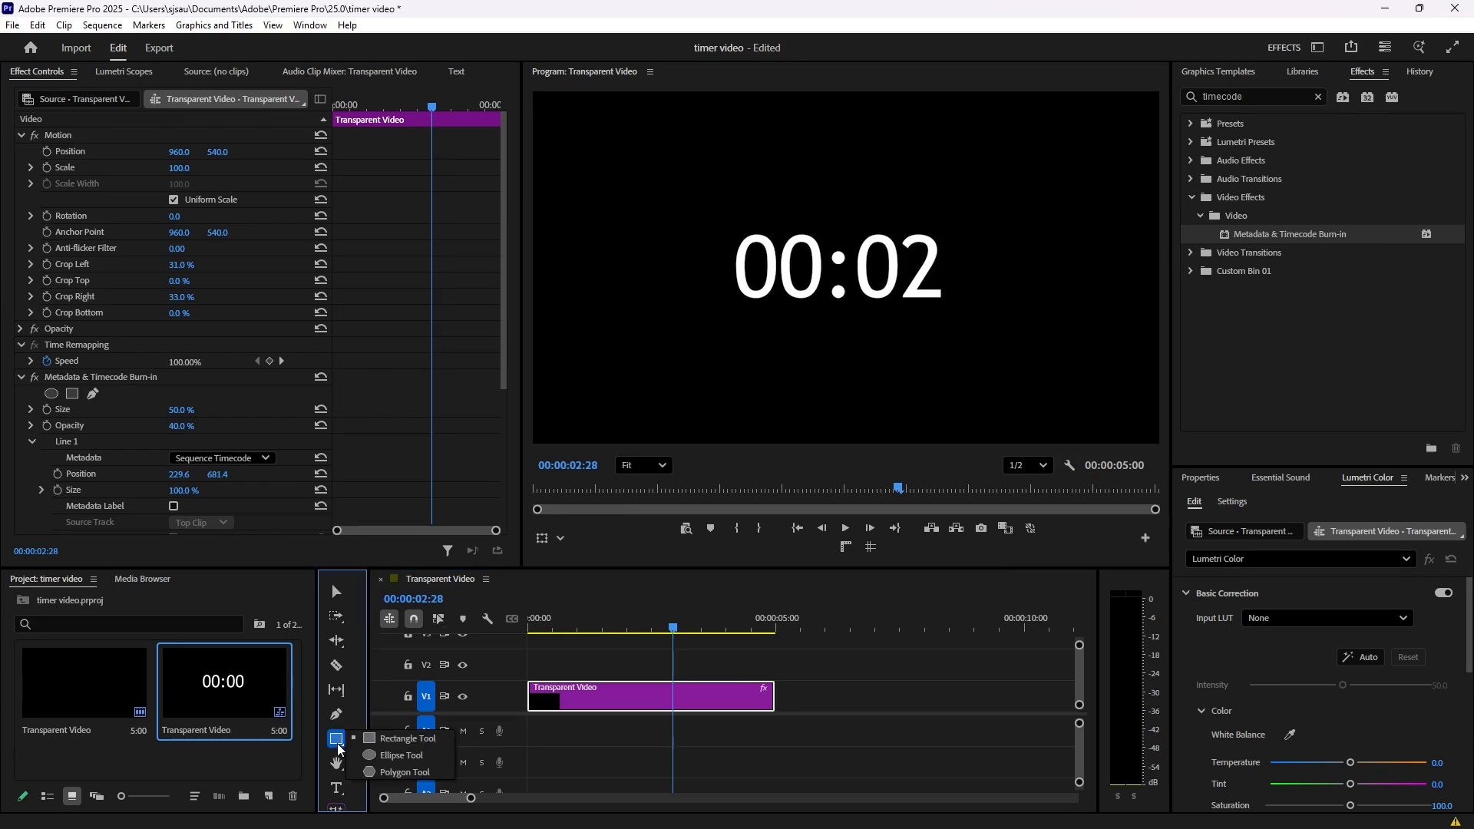
{"action": "left_click", "coordinate": [410, 755]}
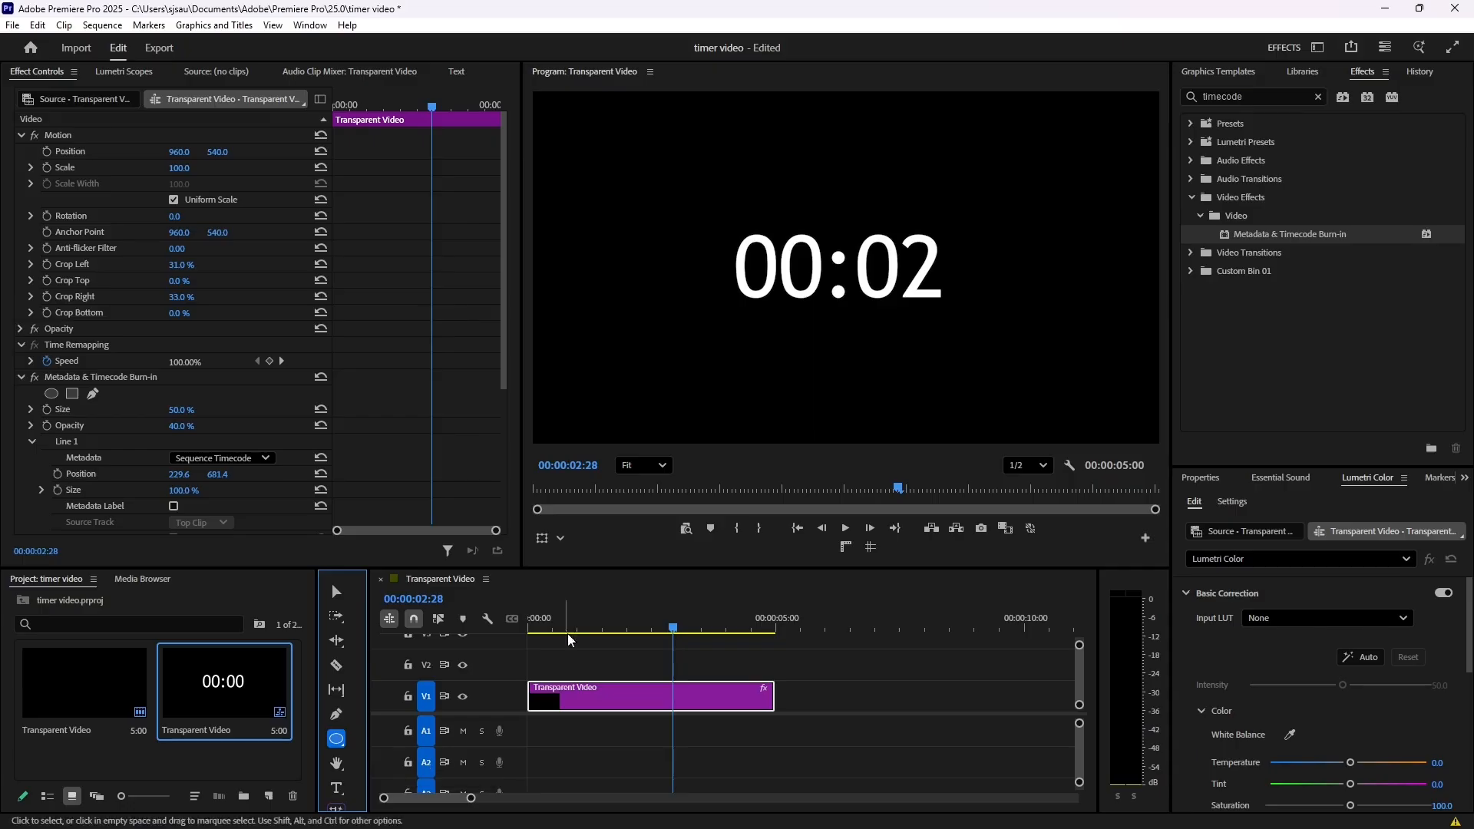
{"action": "left_click", "coordinate": [589, 656]}
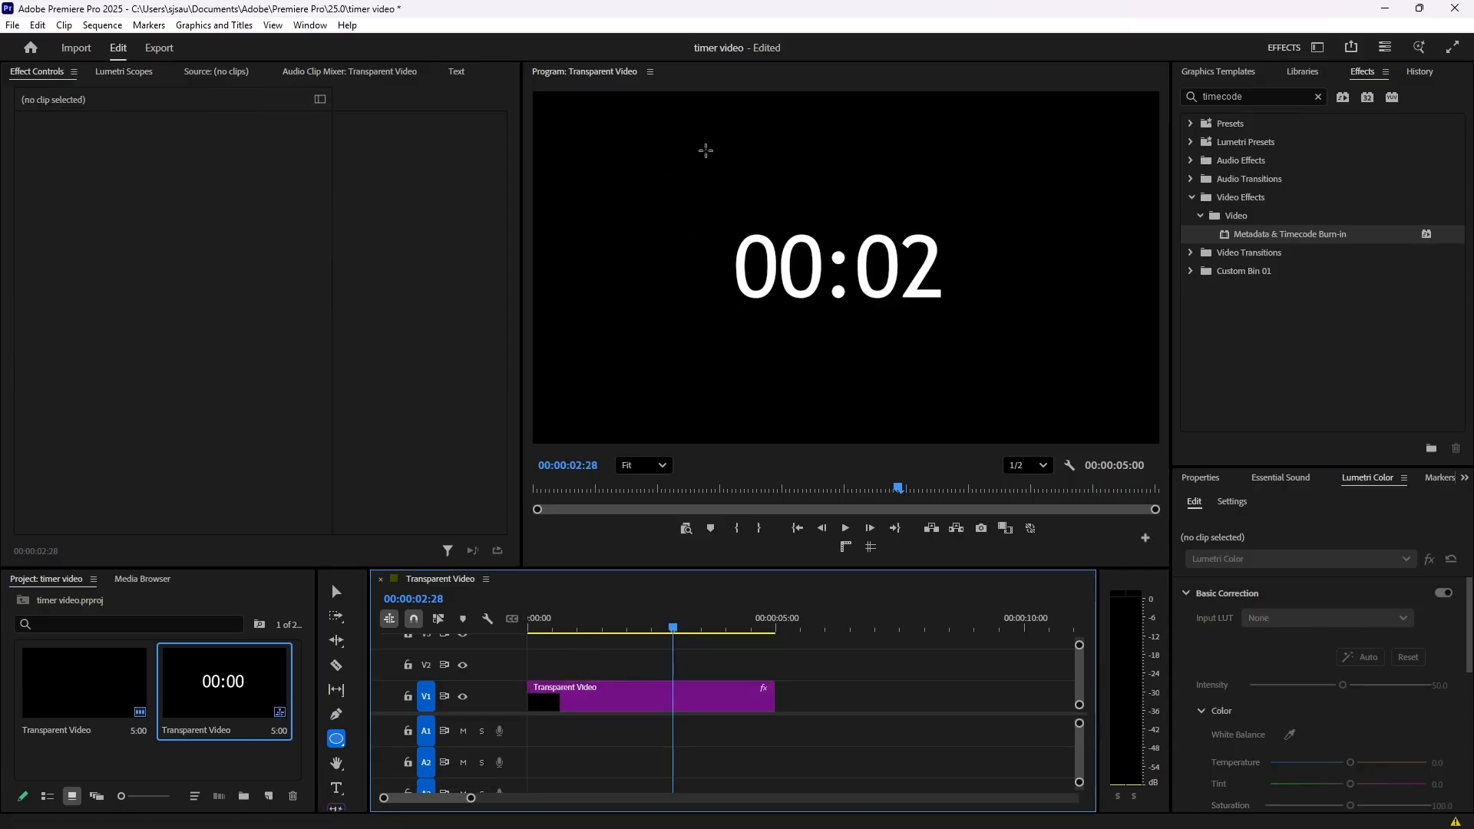
{"action": "left_click_drag", "start_coordinate": [687, 136], "coordinate": [1016, 428]}
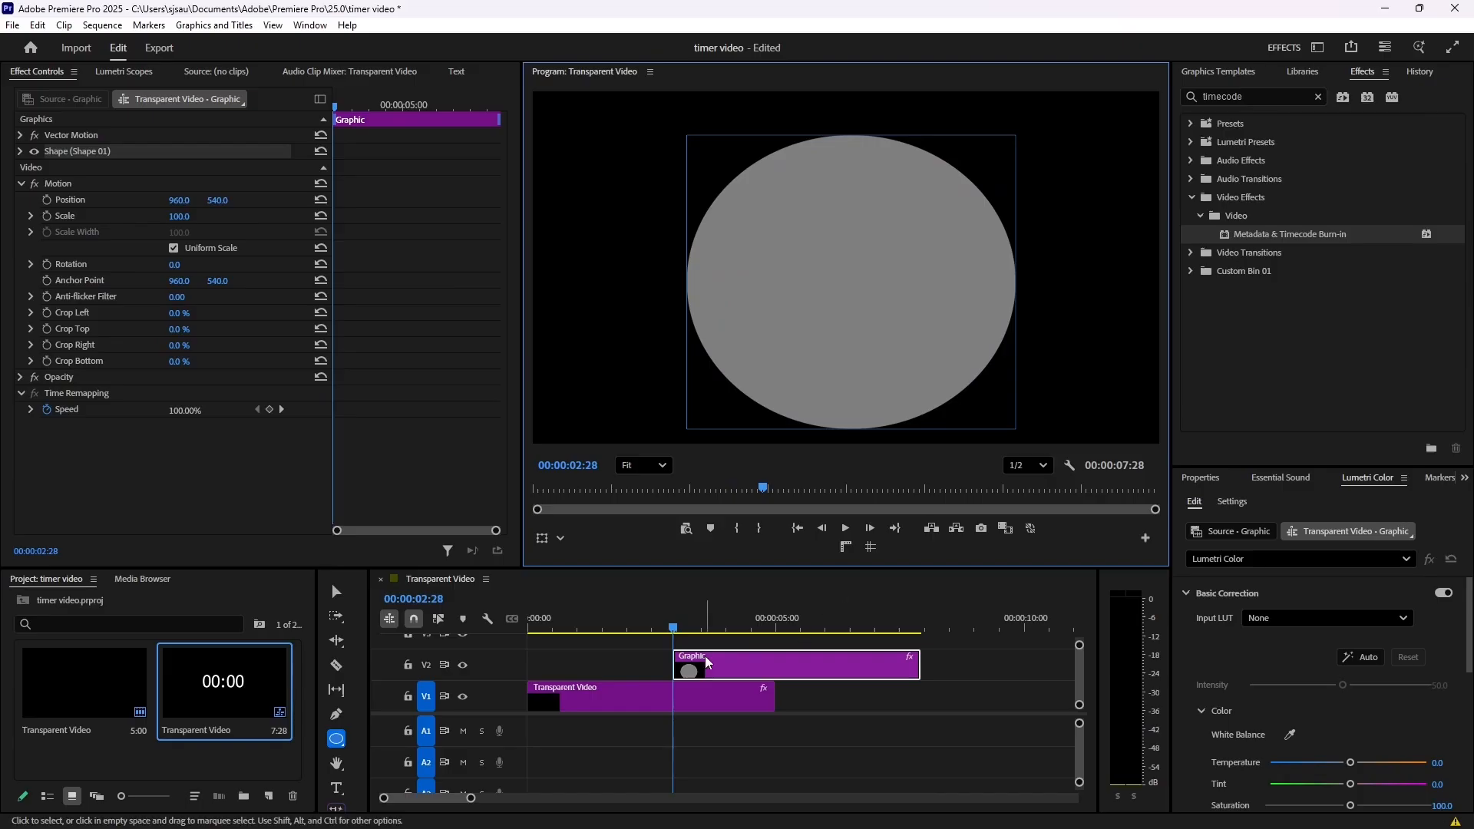
- Move the ellipse graphic clip to the start of track V2, directly above the transparent video clip
{"action": "left_click_drag", "start_coordinate": [847, 672], "coordinate": [679, 694]}
{"action": "key", "text": "ctrl+z"}
{"action": "left_click_drag", "start_coordinate": [858, 664], "coordinate": [693, 663]}
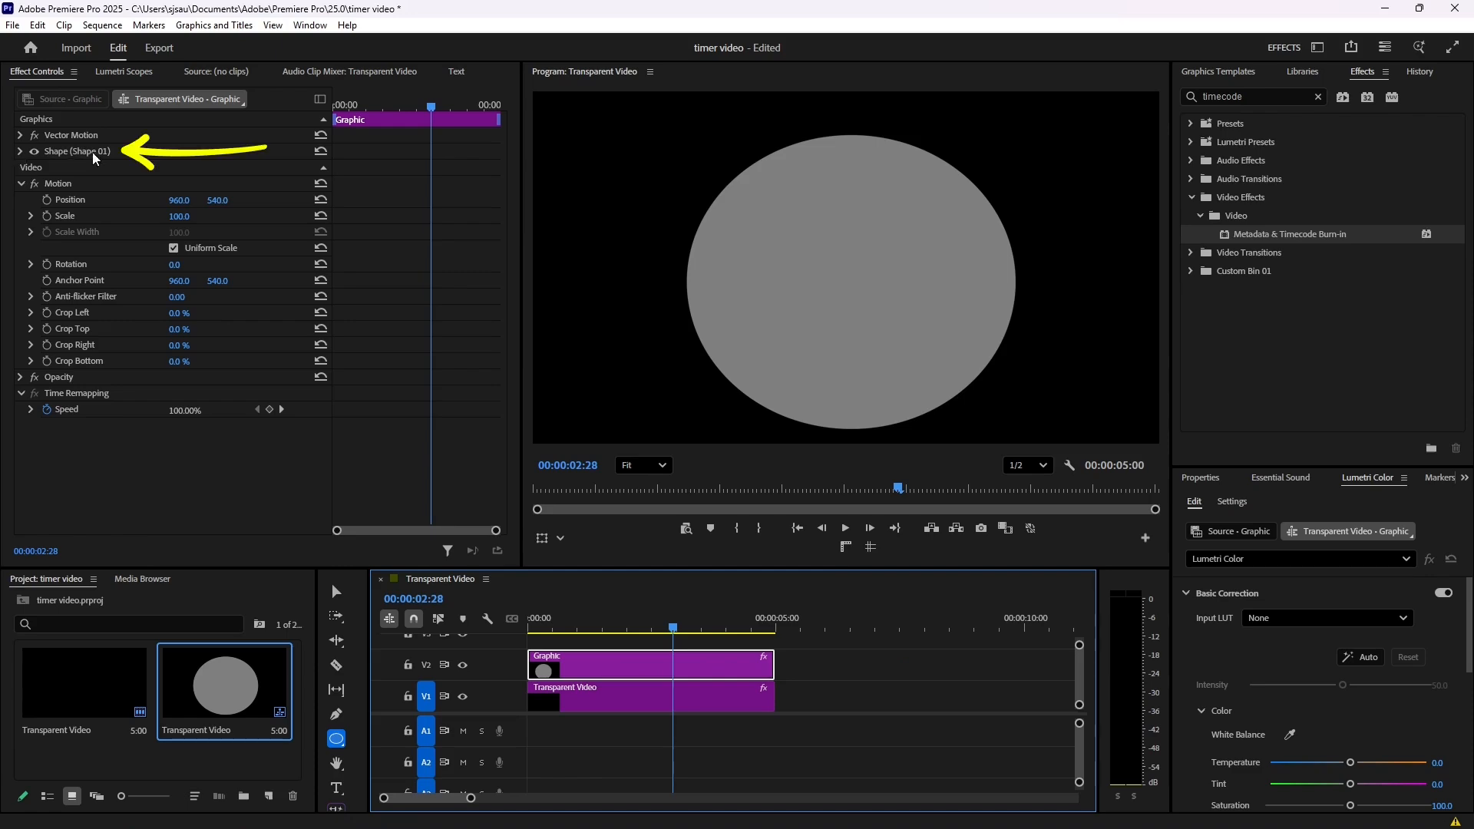
- Turn off the ellipse's fill and give it a yellow stroke with colour FFF600
{"action": "left_click", "coordinate": [18, 152]}
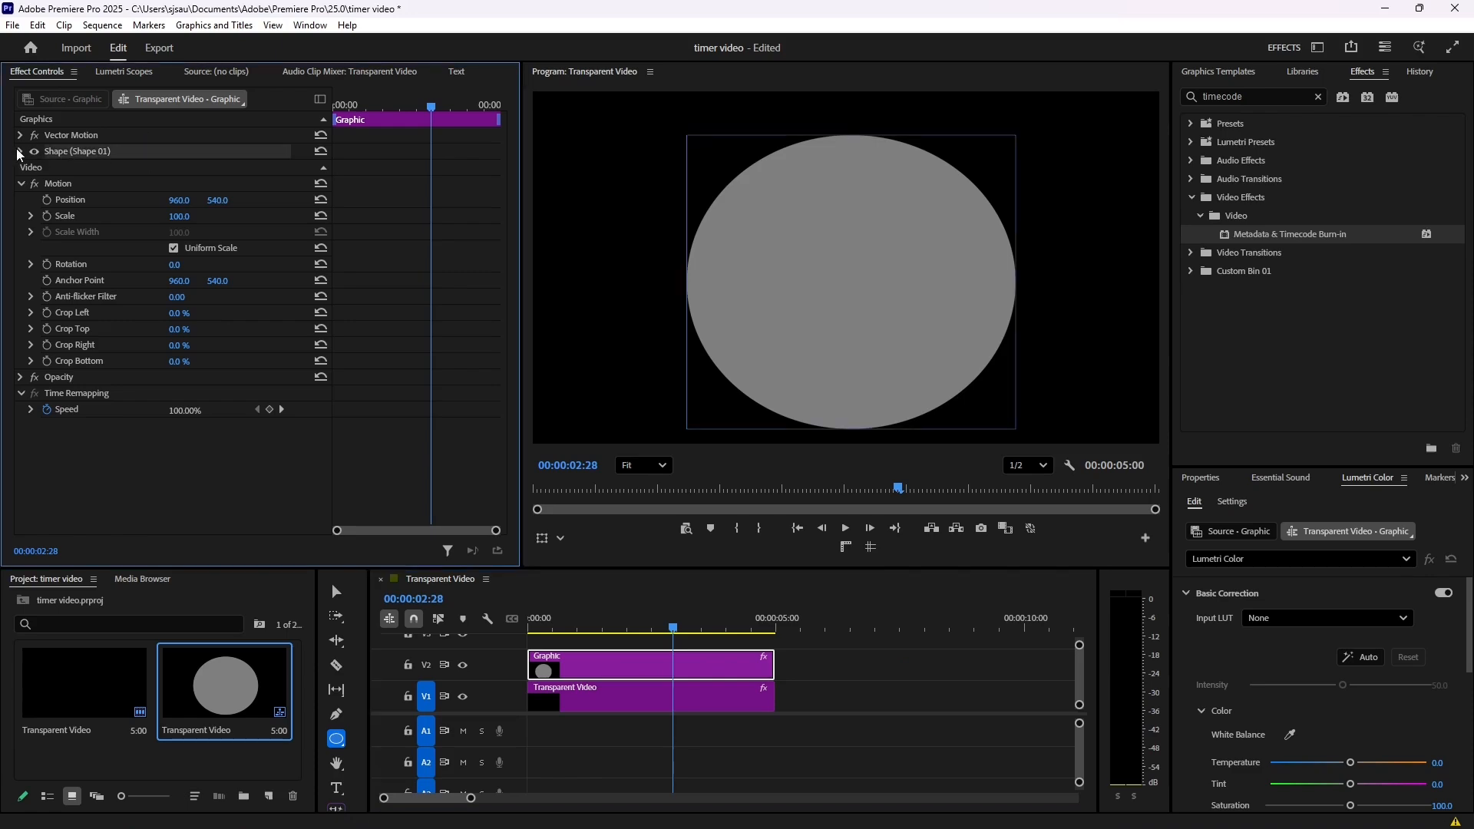
{"action": "left_click", "coordinate": [19, 152]}
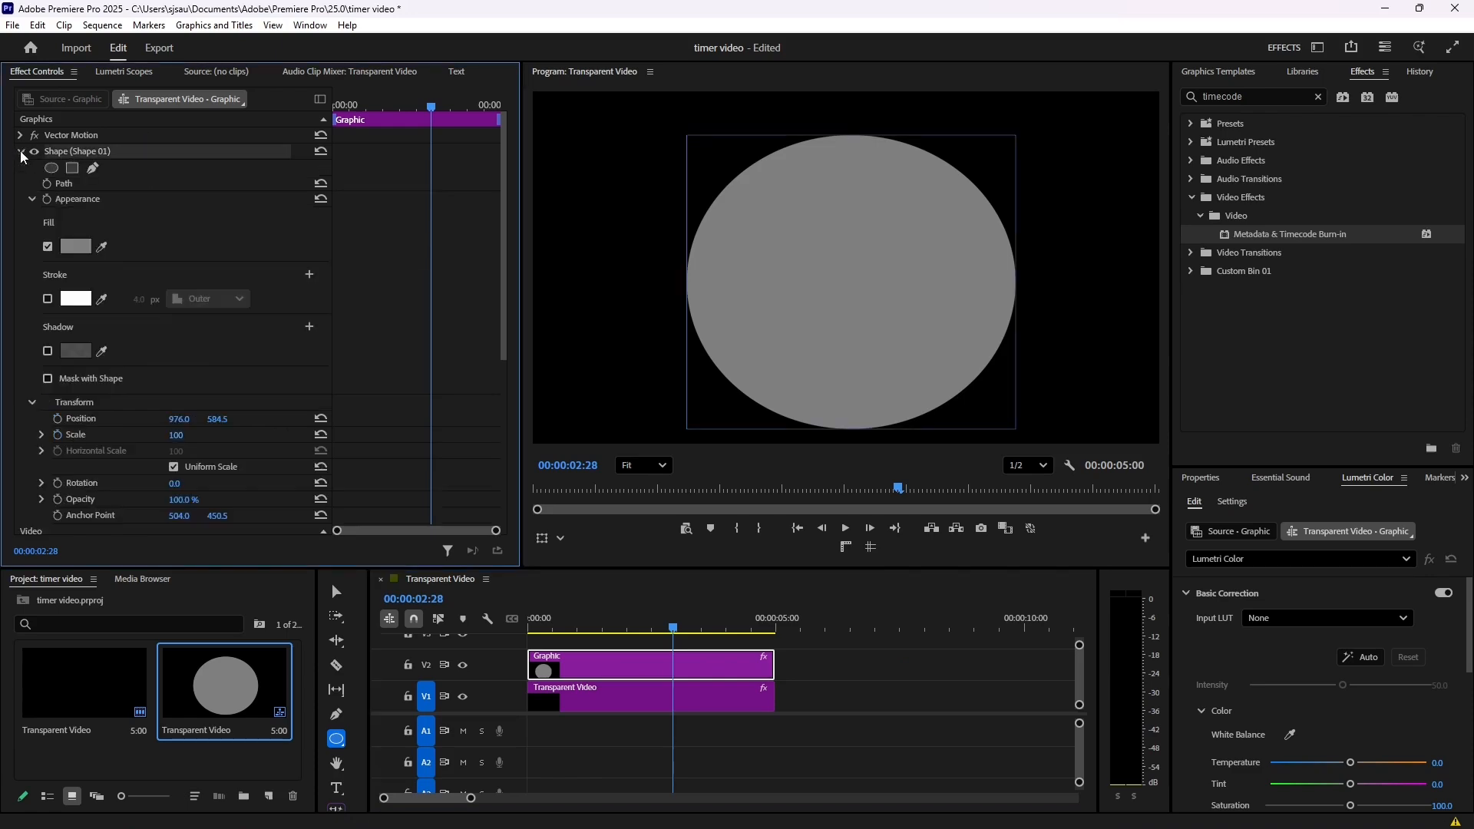
{"action": "left_click", "coordinate": [47, 246]}
{"action": "left_click", "coordinate": [47, 299]}
{"action": "left_click", "coordinate": [75, 301]}
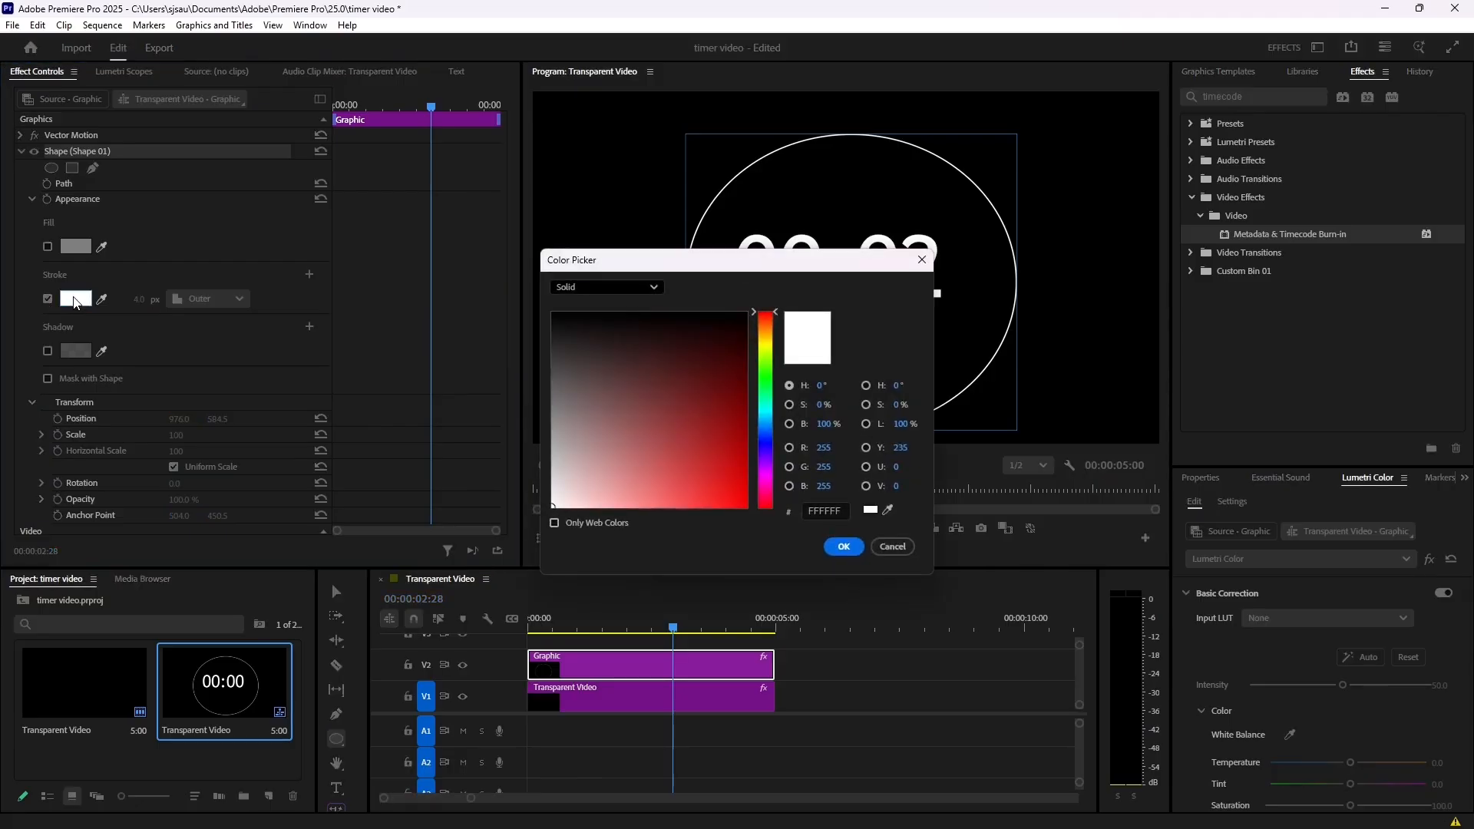
{"action": "left_click_drag", "start_coordinate": [769, 350], "coordinate": [770, 343]}
{"action": "left_click_drag", "start_coordinate": [733, 391], "coordinate": [746, 508]}
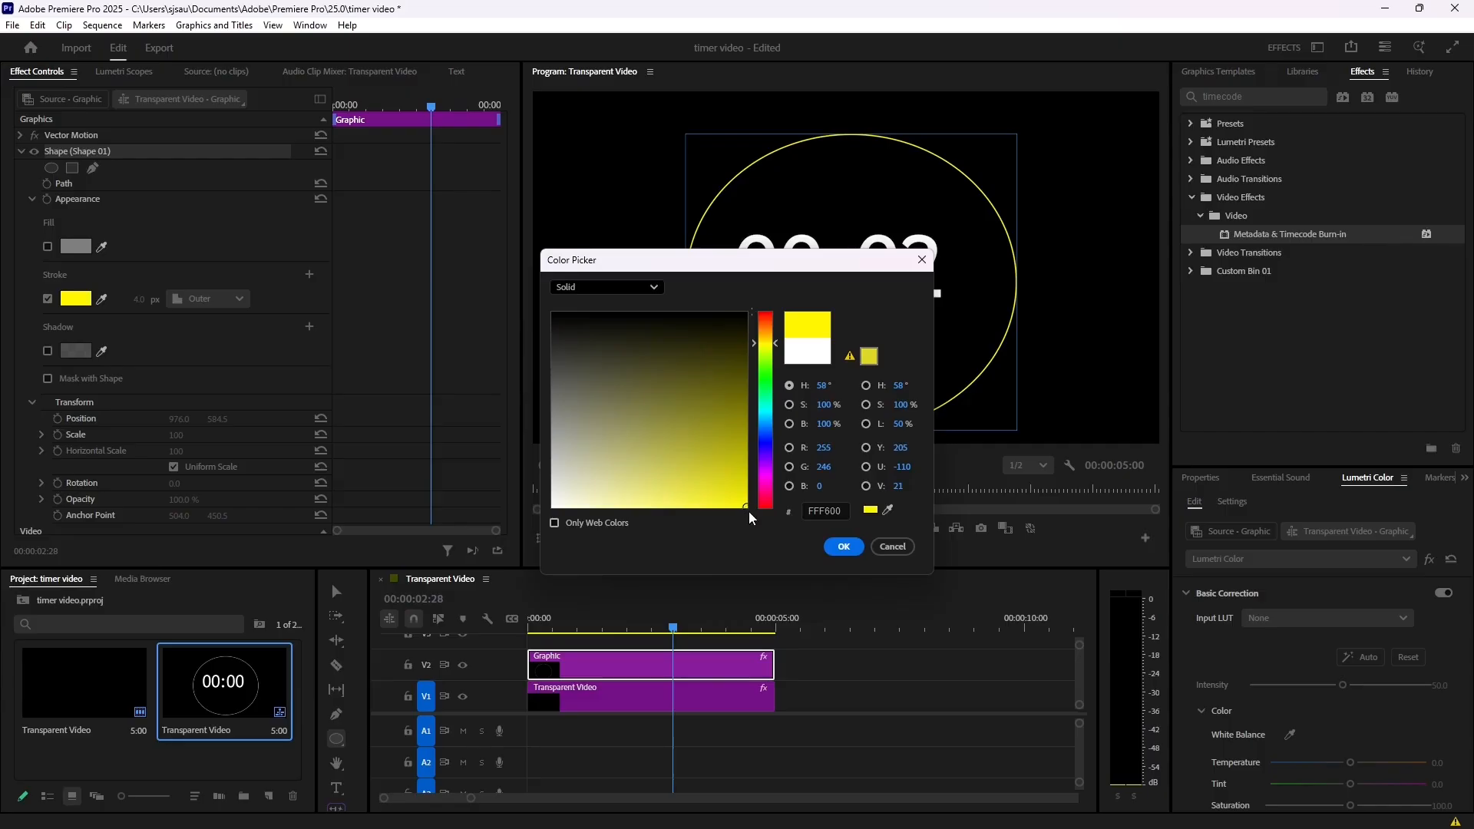
{"action": "left_click", "coordinate": [844, 547]}
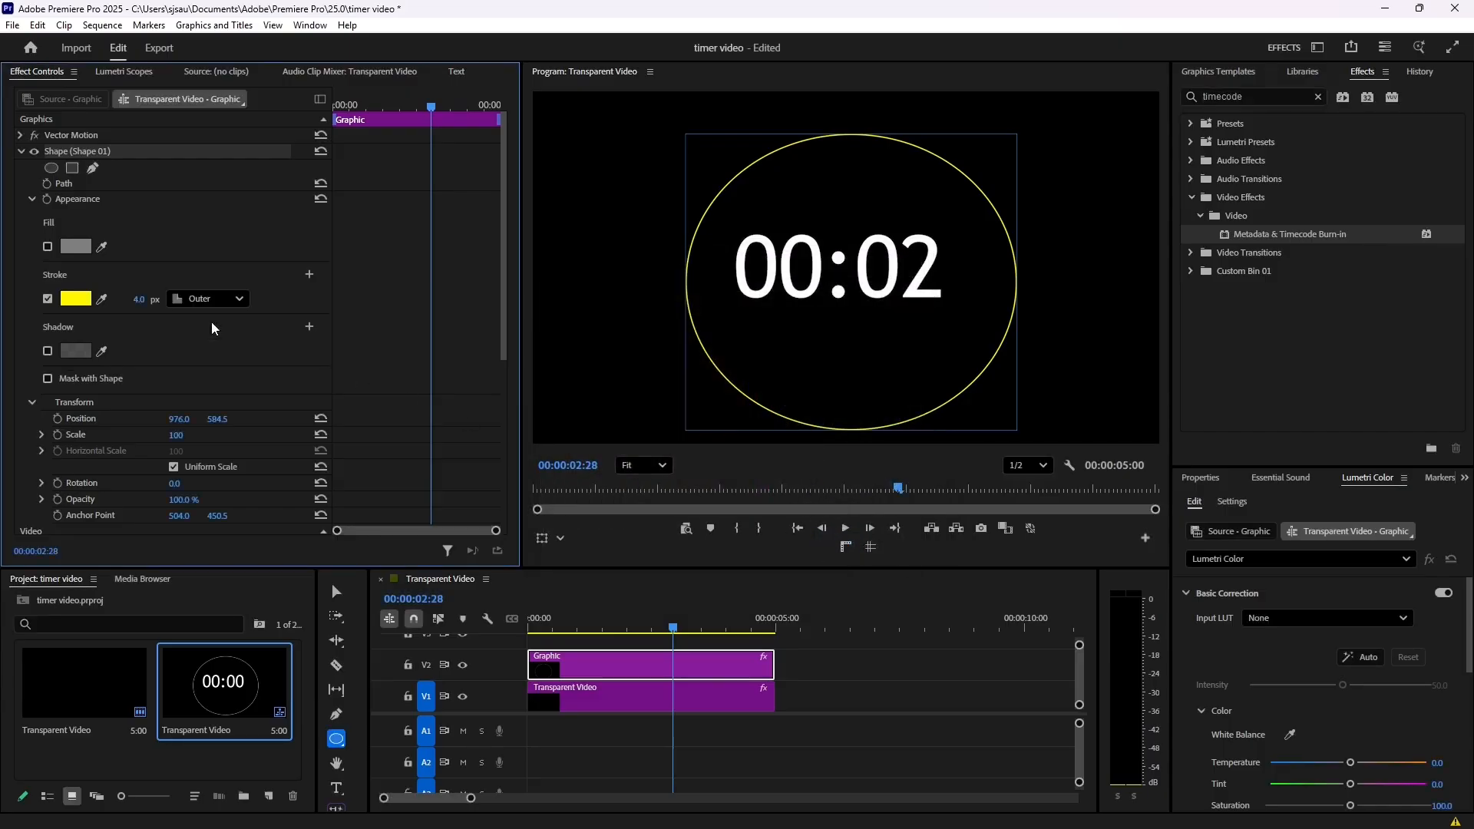
- Set the ellipse's stroke width to 40 px
{"action": "left_click", "coordinate": [139, 300]}
{"action": "type", "text": "40"}
{"action": "key", "text": "Return"}
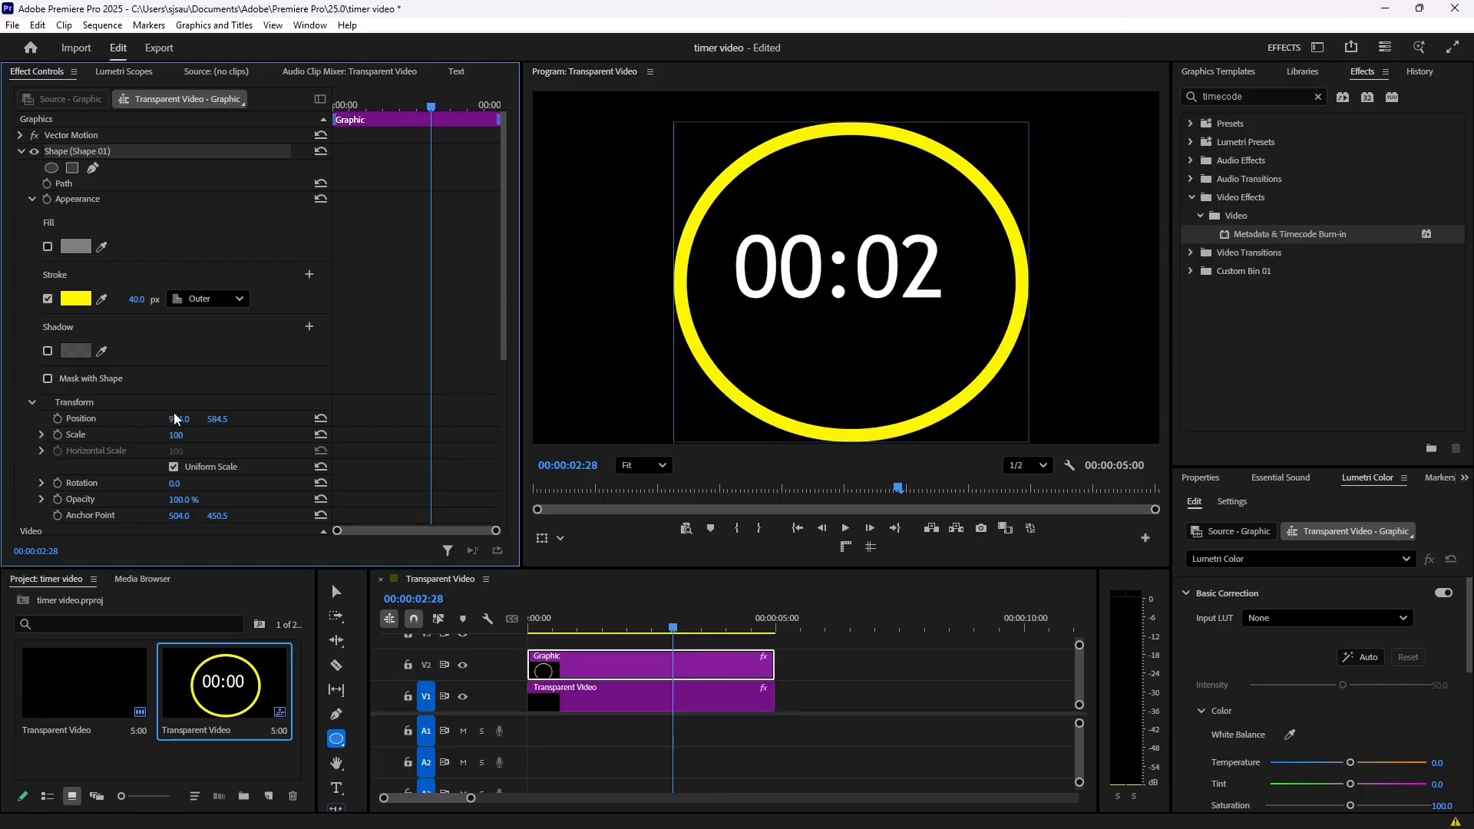
- Scale the ellipse to 85 and reposition it to 934, 529.5 around the timer, then play the sequence from the start
{"action": "mouse_move", "coordinate": [180, 421]}
{"action": "left_mouse_down"}
{"action": "mouse_move", "coordinate": [60, 421]}
{"action": "mouse_move", "coordinate": [224, 421]}
{"action": "mouse_move", "coordinate": [161, 435]}
{"action": "mouse_move", "coordinate": [191, 436]}
{"action": "left_mouse_up"}
{"action": "left_click_drag", "start_coordinate": [218, 419], "coordinate": [224, 421]}
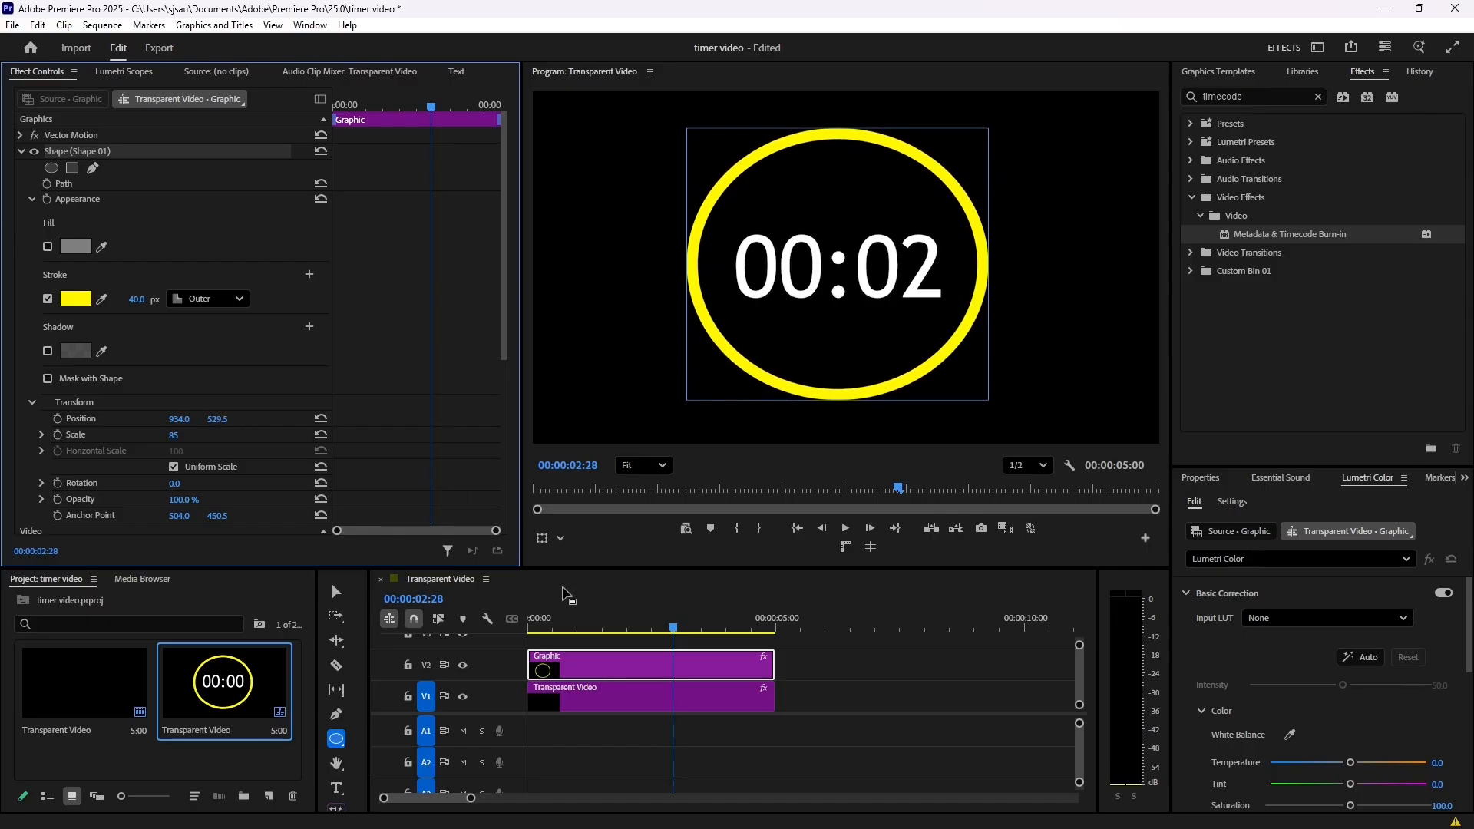
{"action": "left_click_drag", "start_coordinate": [602, 624], "coordinate": [525, 619]}
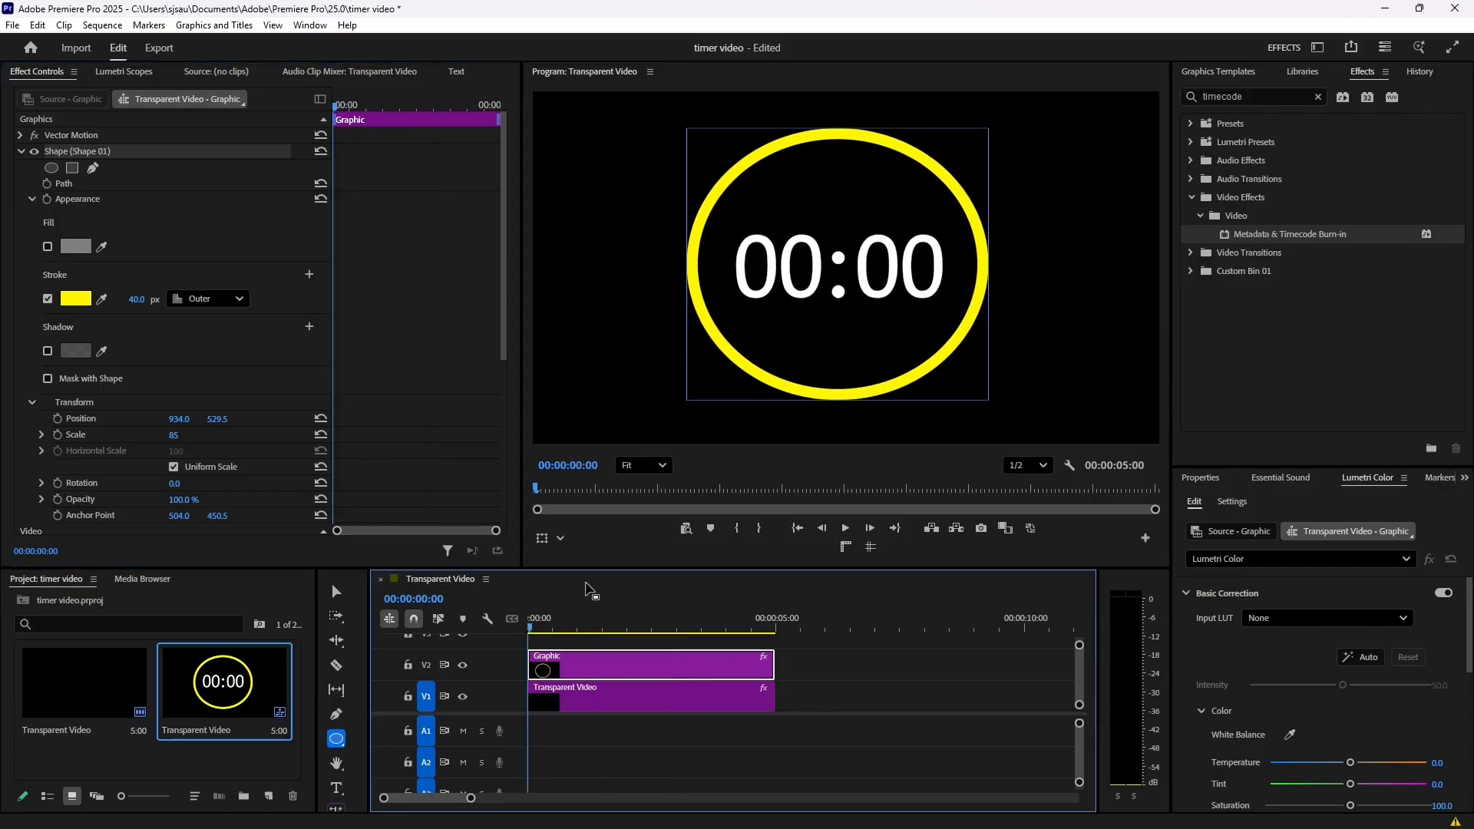
{"action": "key", "text": "space"}
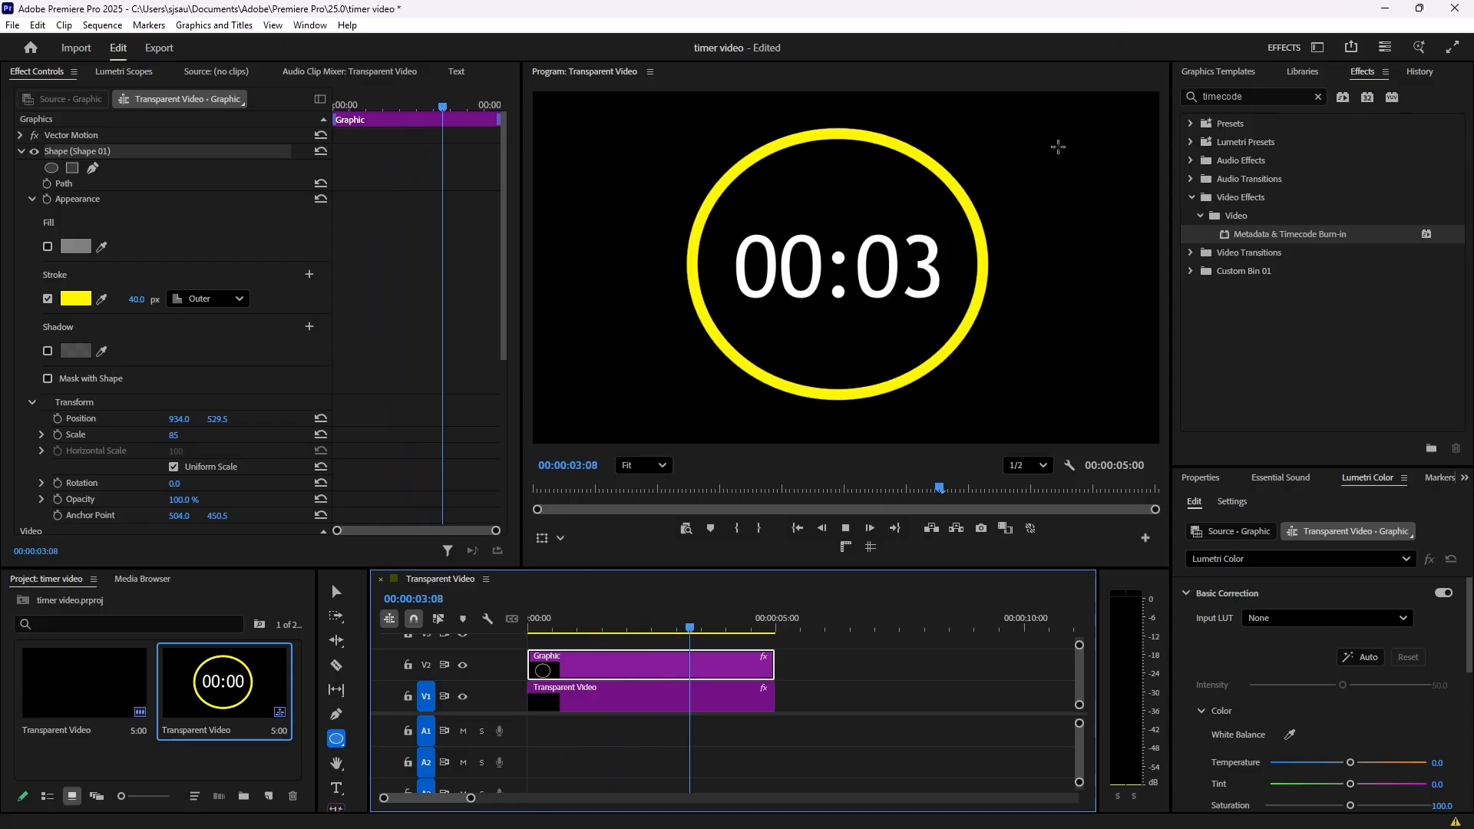
{"action": "key", "text": "space"}
{"action": "left_click_drag", "start_coordinate": [730, 611], "coordinate": [558, 623]}
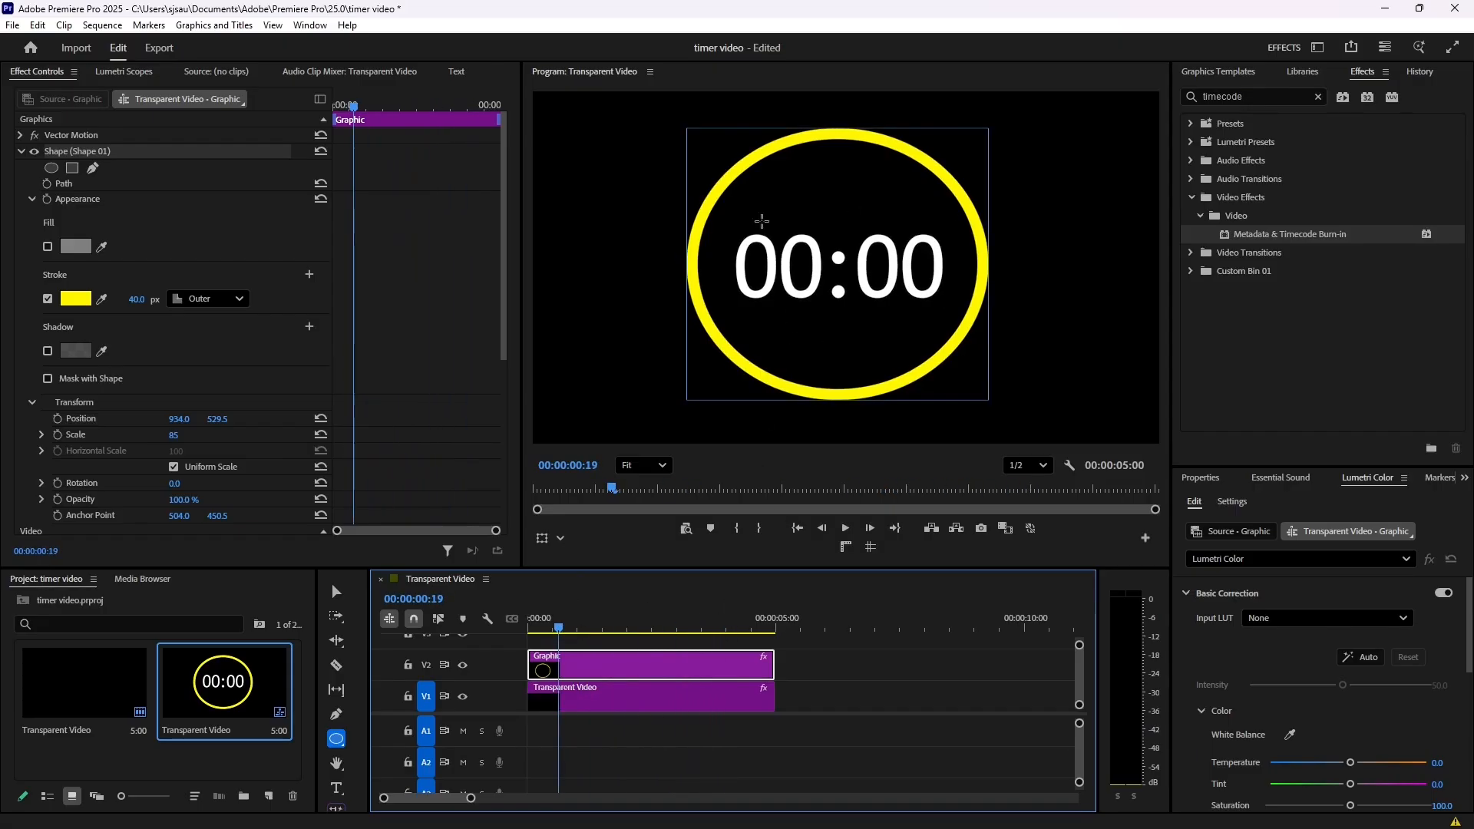
- Find the FI: Clock Wipe Impacts transition and apply it to the end of the ellipse graphic clip on V2
{"action": "left_click", "coordinate": [1317, 96]}
{"action": "type", "text": "clock"}
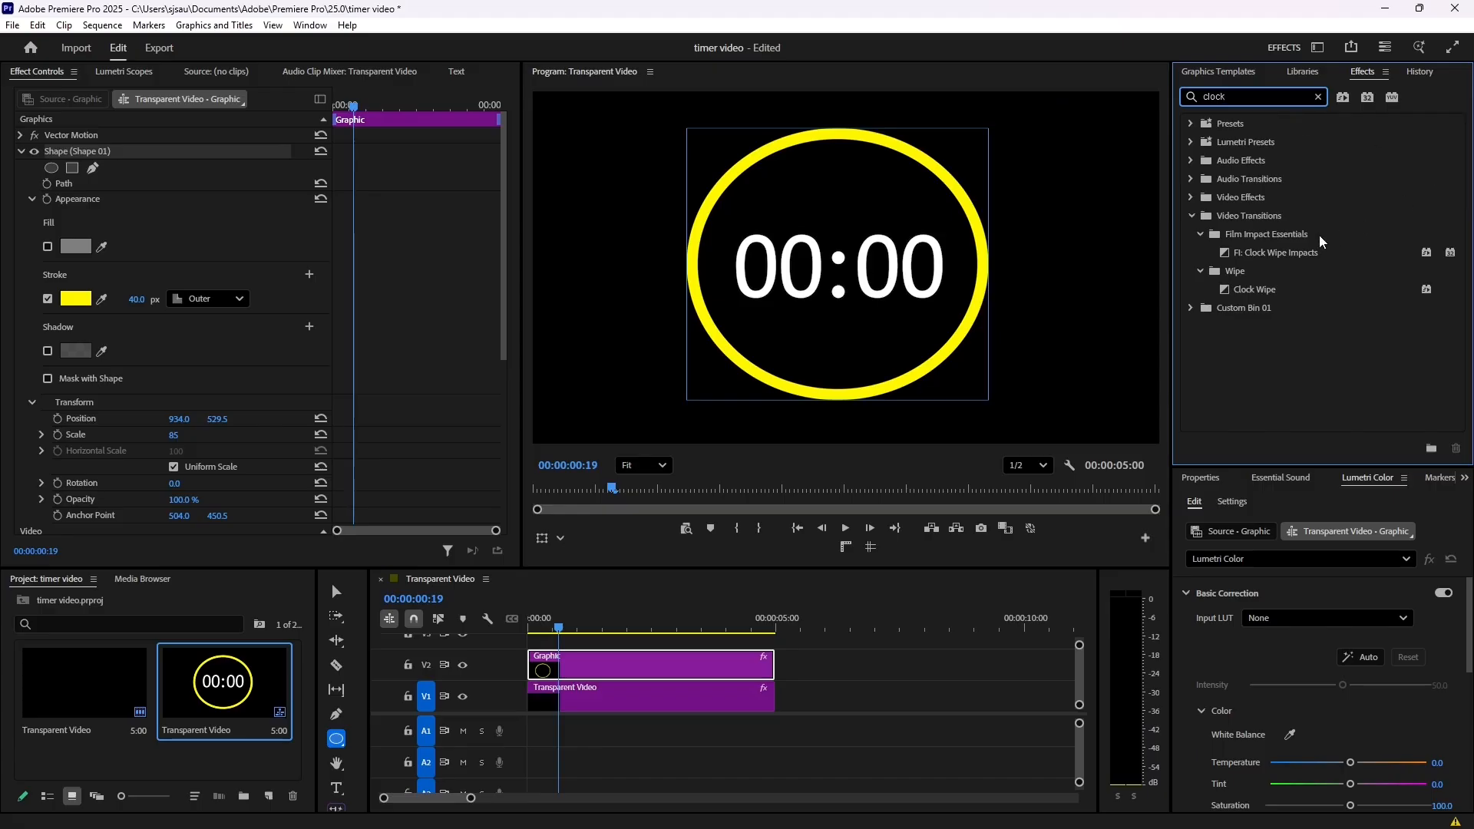
{"action": "left_click", "coordinate": [1275, 253]}
{"action": "left_click_drag", "start_coordinate": [758, 628], "coordinate": [583, 670]}
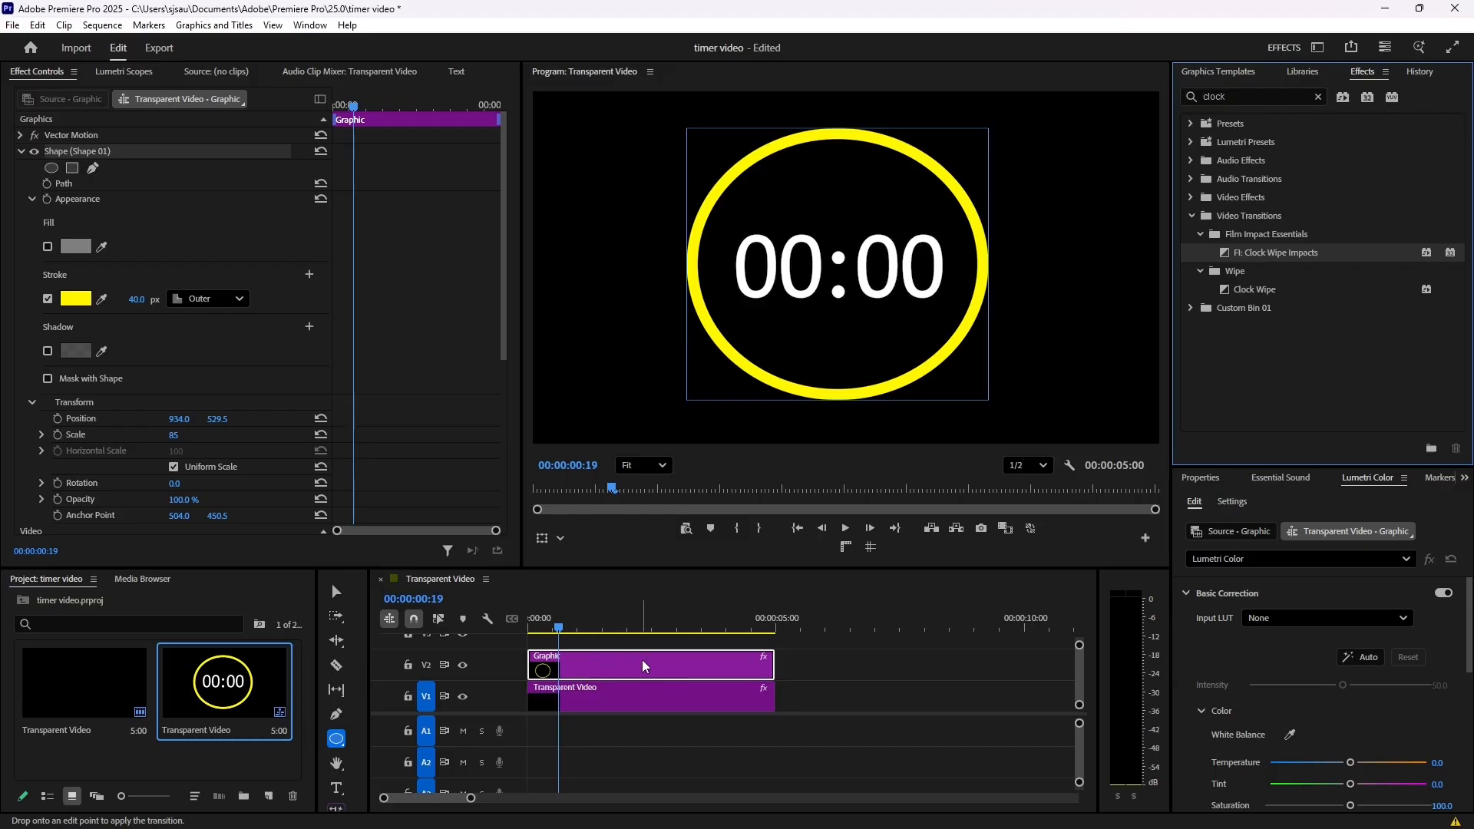
{"action": "left_click_drag", "start_coordinate": [758, 667], "coordinate": [765, 675]}
{"action": "left_click_drag", "start_coordinate": [767, 676], "coordinate": [768, 677]}
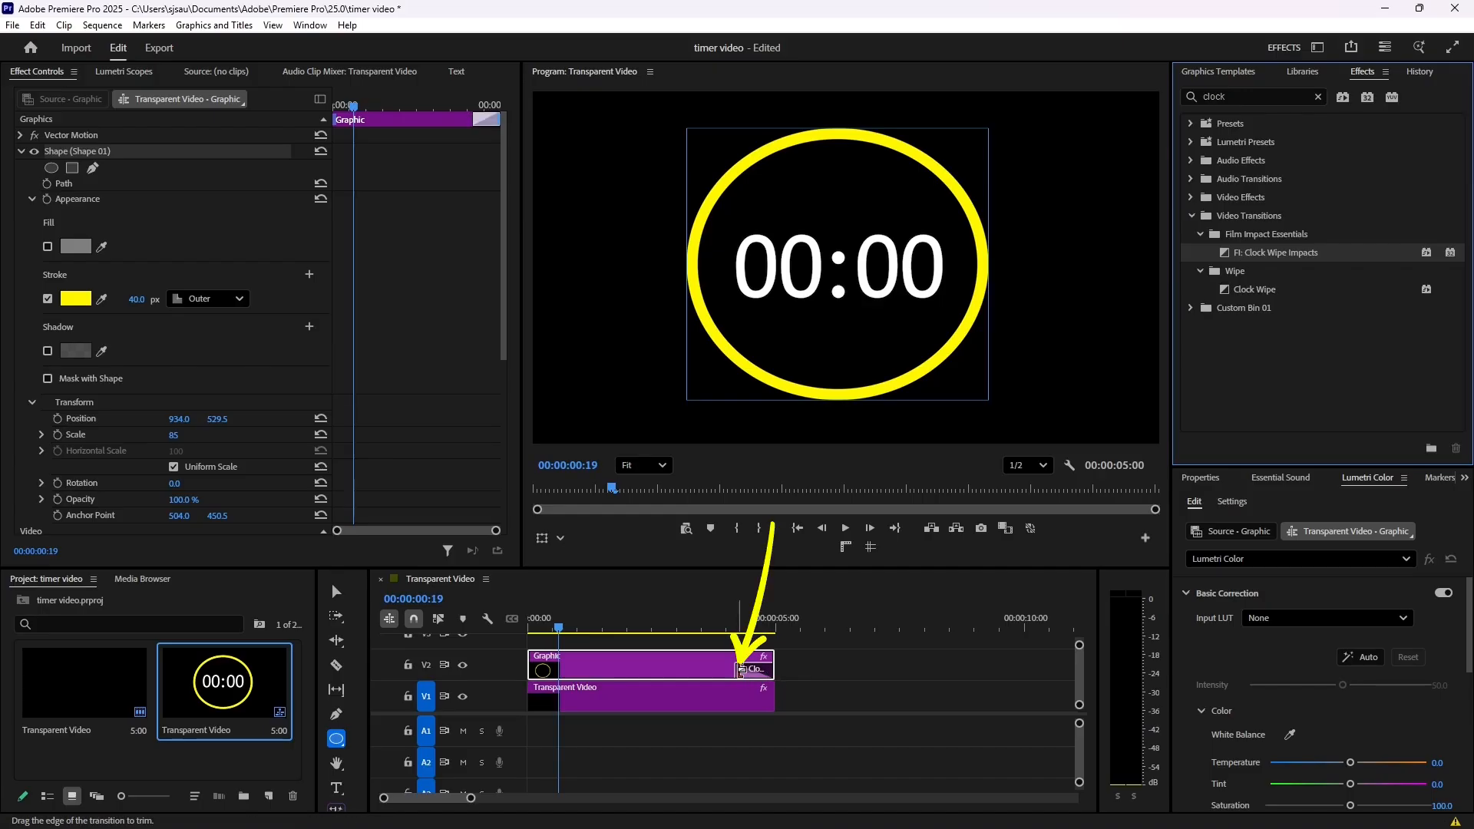
- Extend the clock wipe transition back to the start of the graphic clip, covering its full length, and preview it
{"action": "left_click_drag", "start_coordinate": [741, 670], "coordinate": [503, 685]}
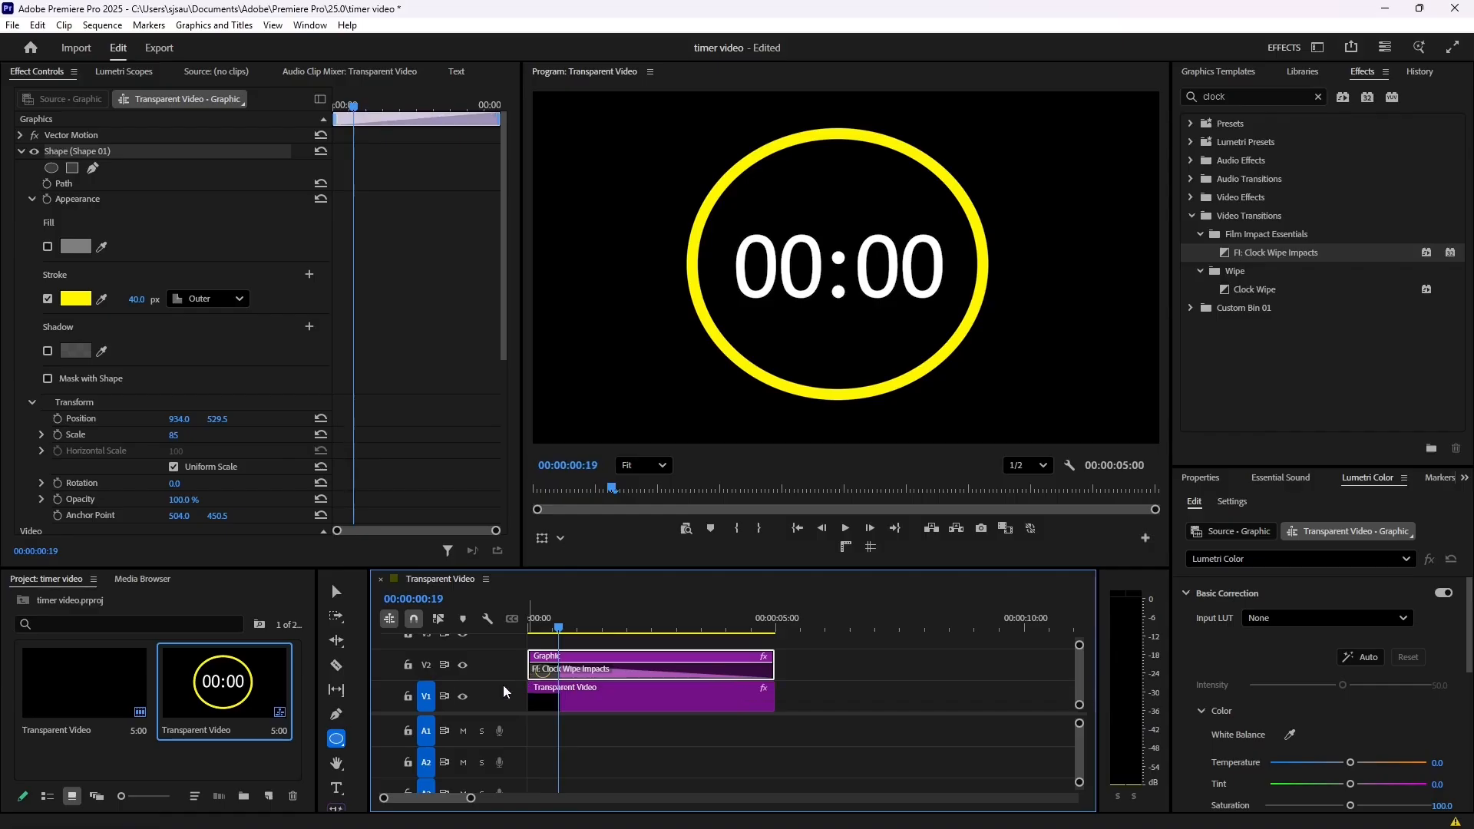
{"action": "left_click_drag", "start_coordinate": [561, 629], "coordinate": [523, 623]}
{"action": "key", "text": "space"}
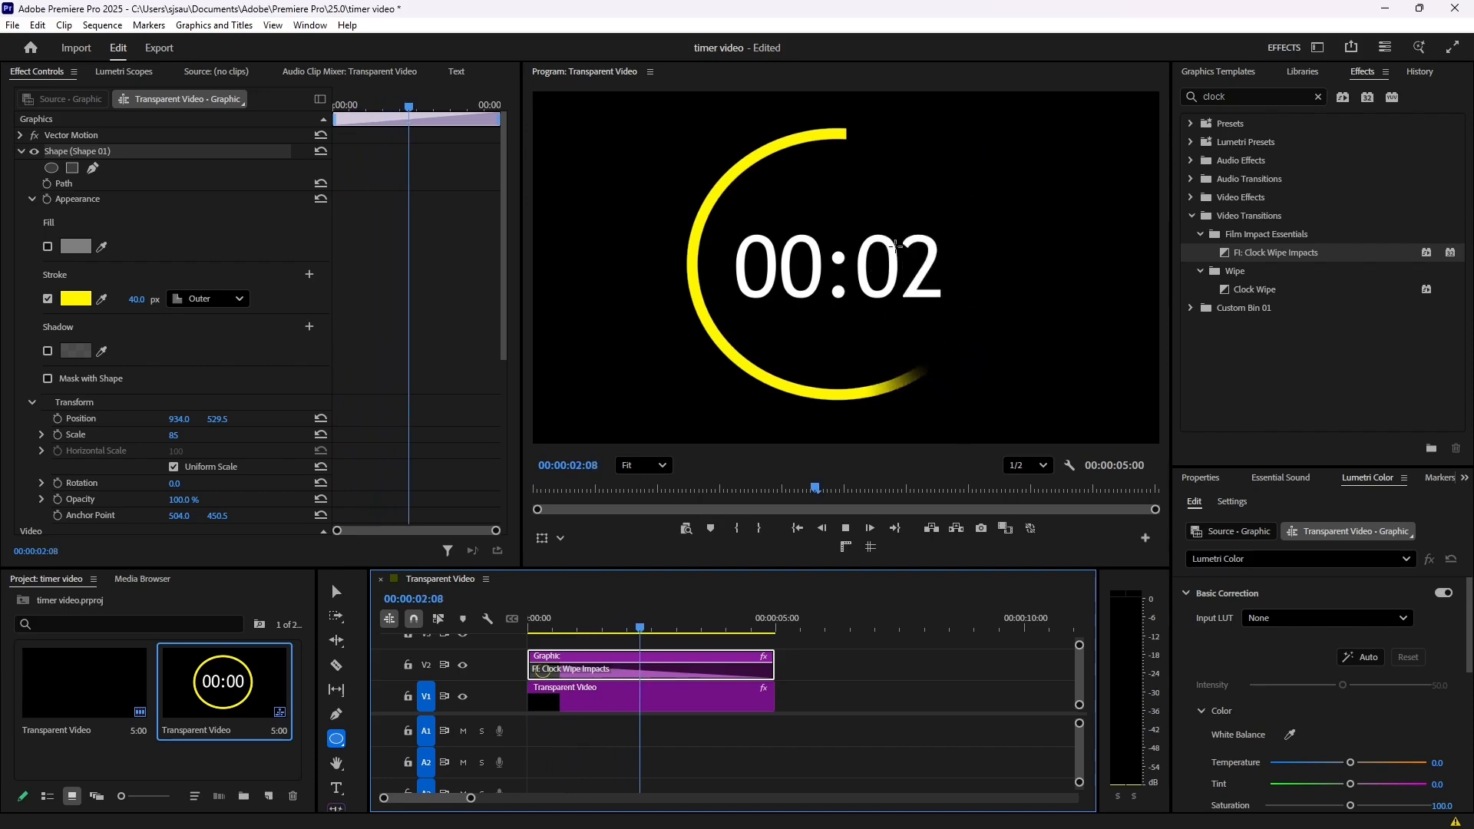
{"action": "key", "text": "space"}
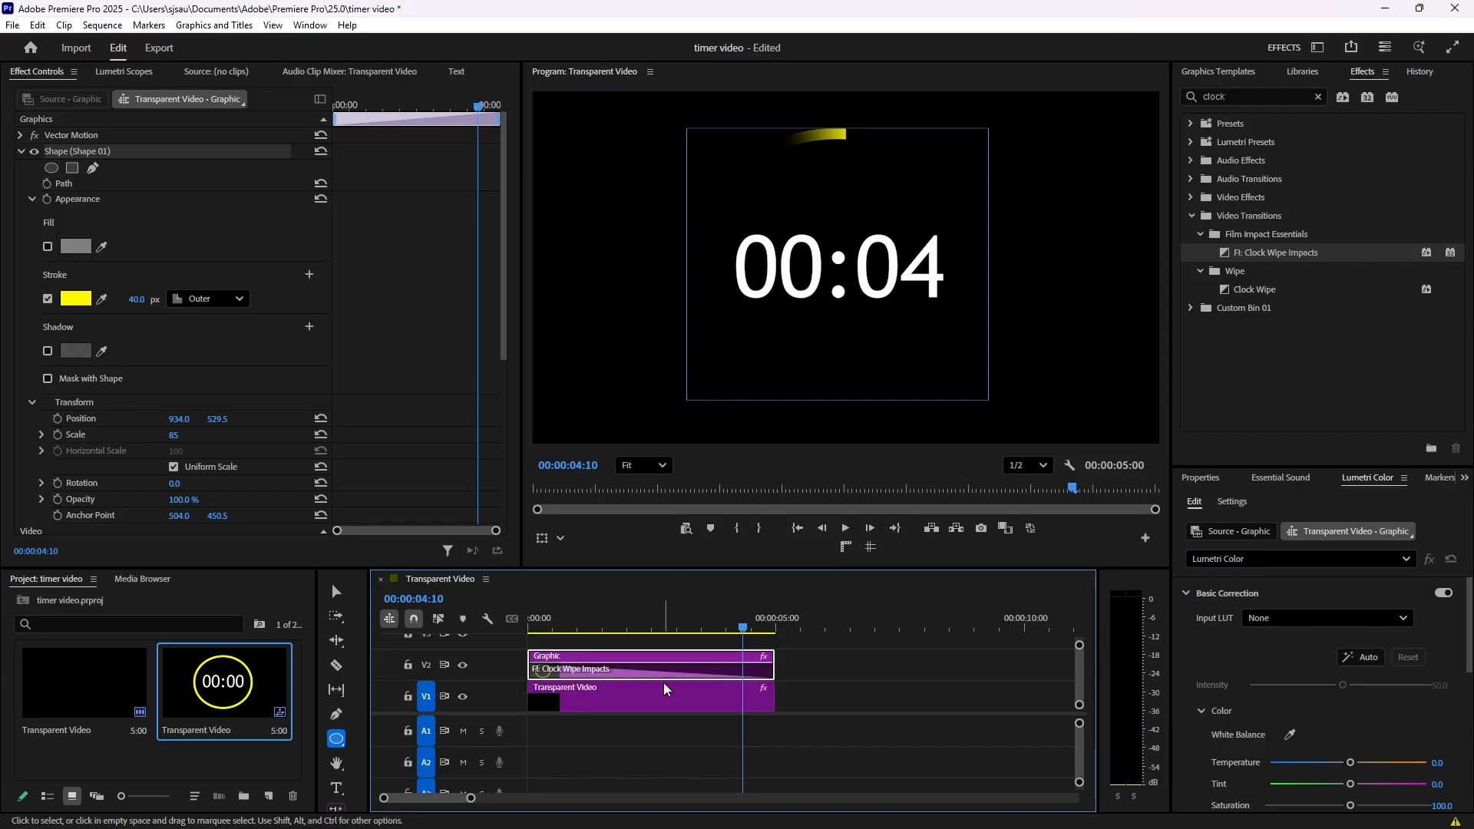
- Set the clock wipe's Wipe Feather to 0% and enable Reverse Direction, then preview the ring's wipe from the start
{"action": "left_click", "coordinate": [625, 674]}
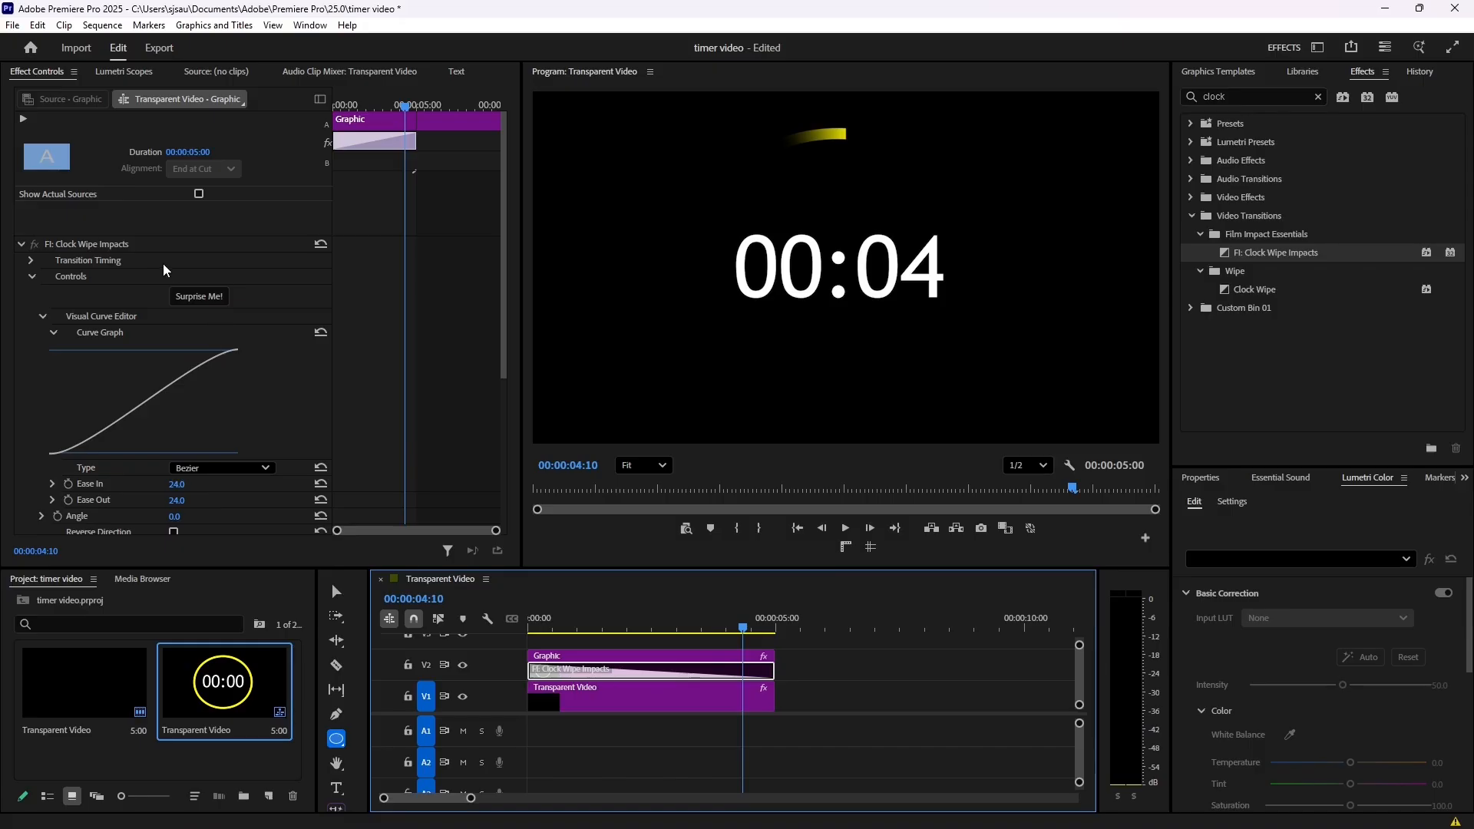
{"action": "scroll", "coordinate": [159, 266], "scroll_direction": "down", "scroll_amount": 5}
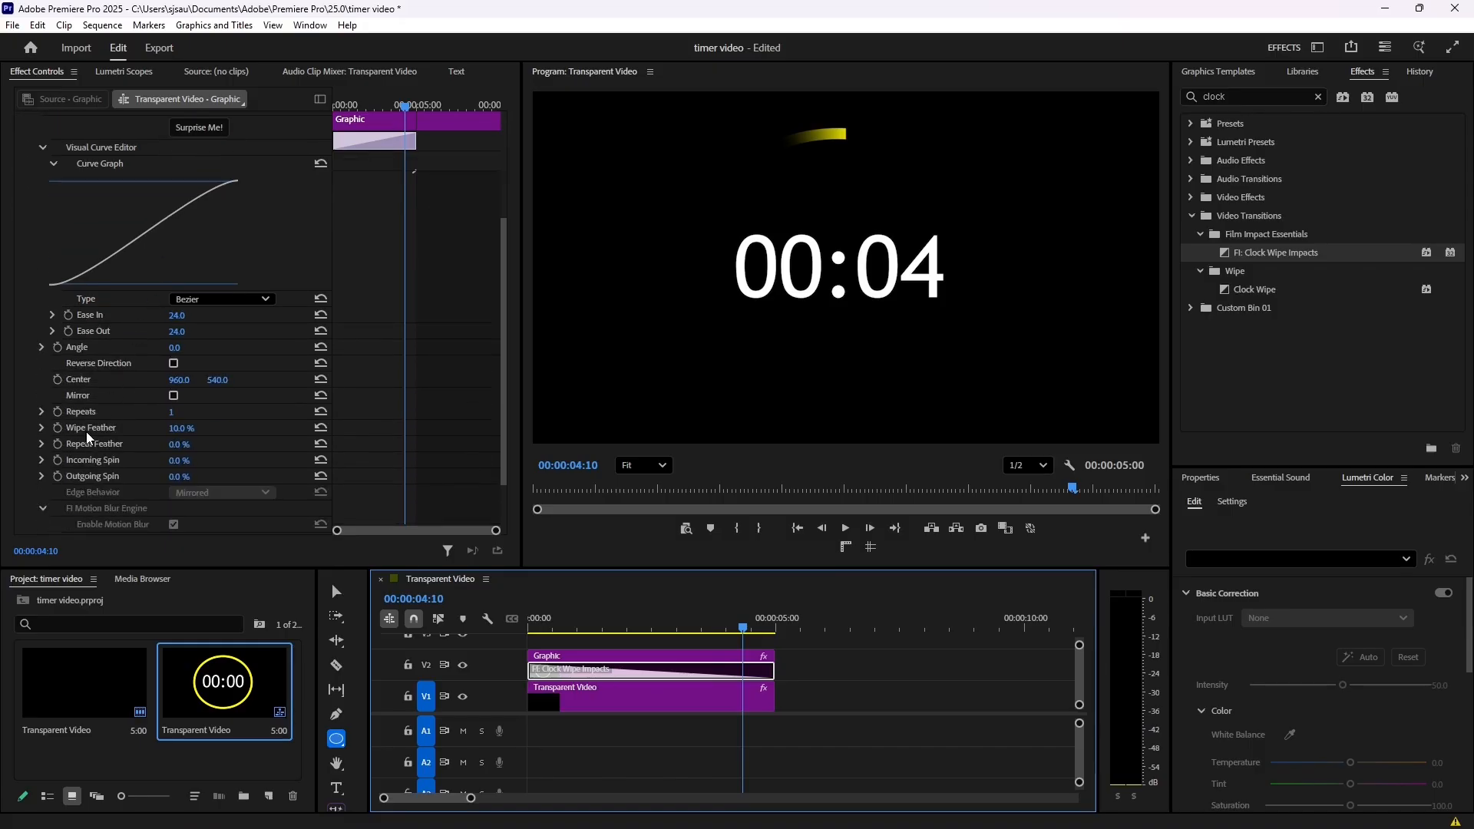
{"action": "left_click_drag", "start_coordinate": [182, 435], "coordinate": [173, 434]}
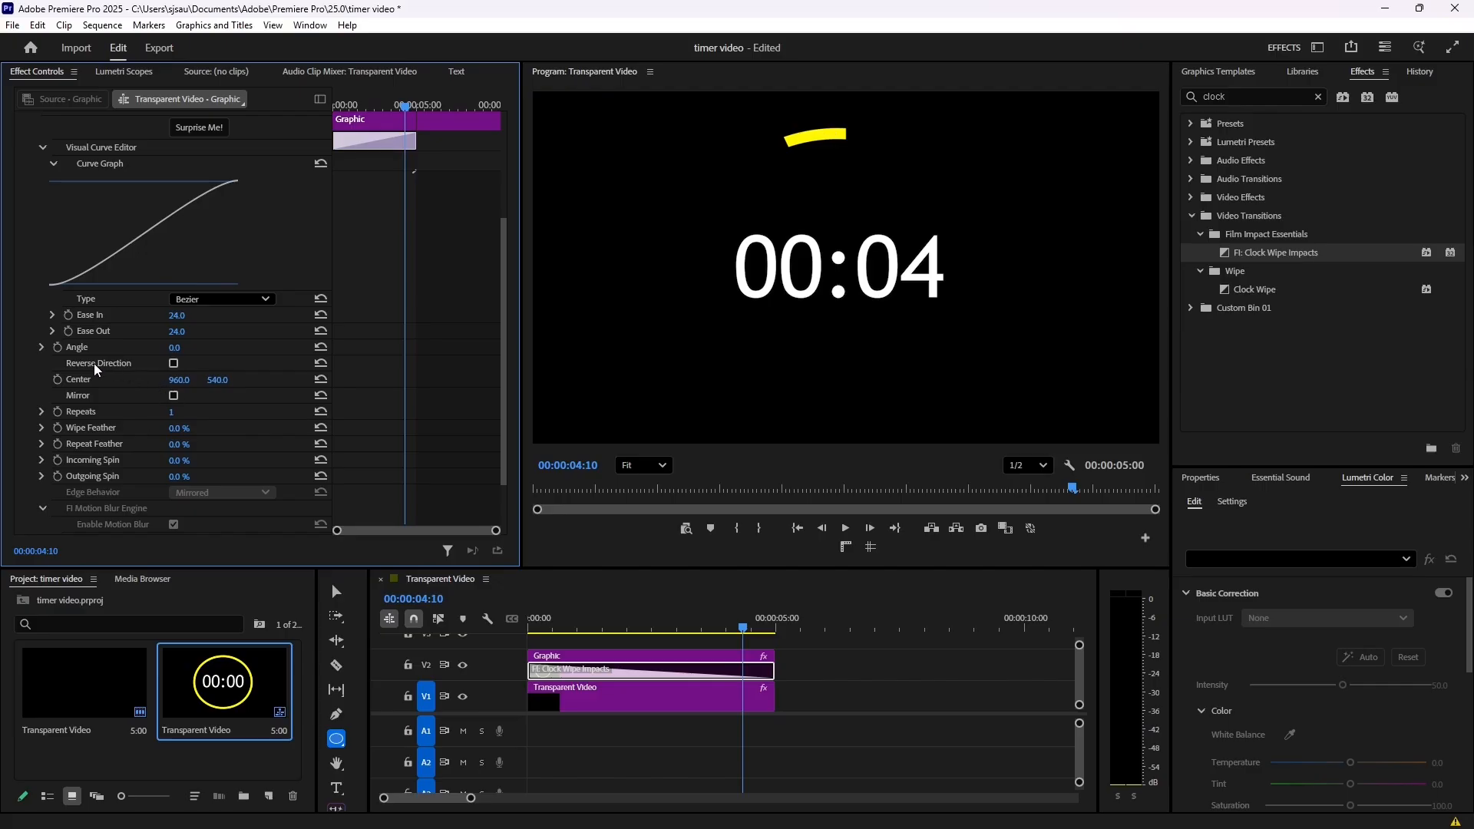
{"action": "left_click", "coordinate": [172, 364]}
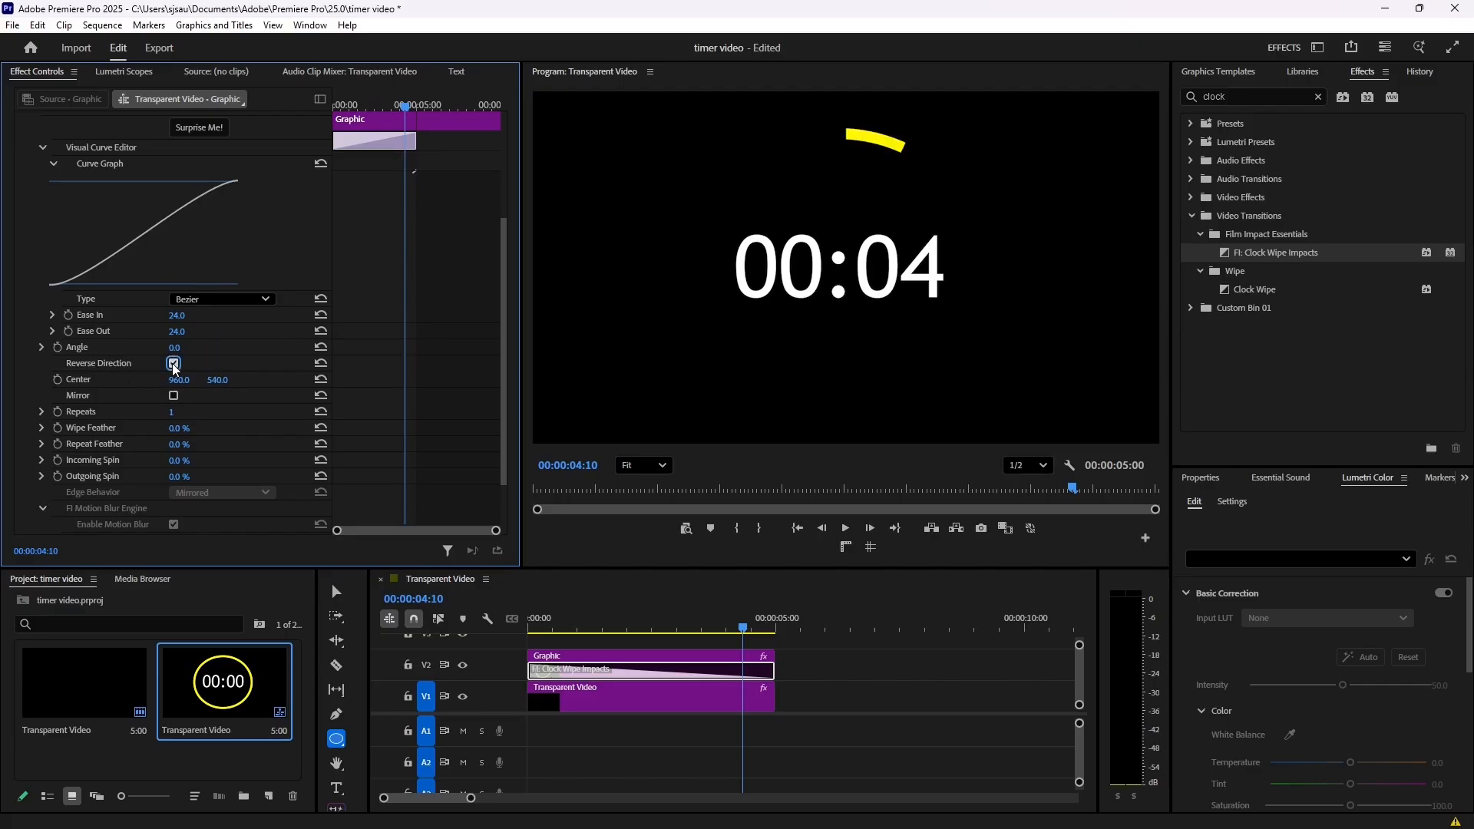
{"action": "left_click_drag", "start_coordinate": [548, 626], "coordinate": [523, 618]}
{"action": "key", "text": "space"}
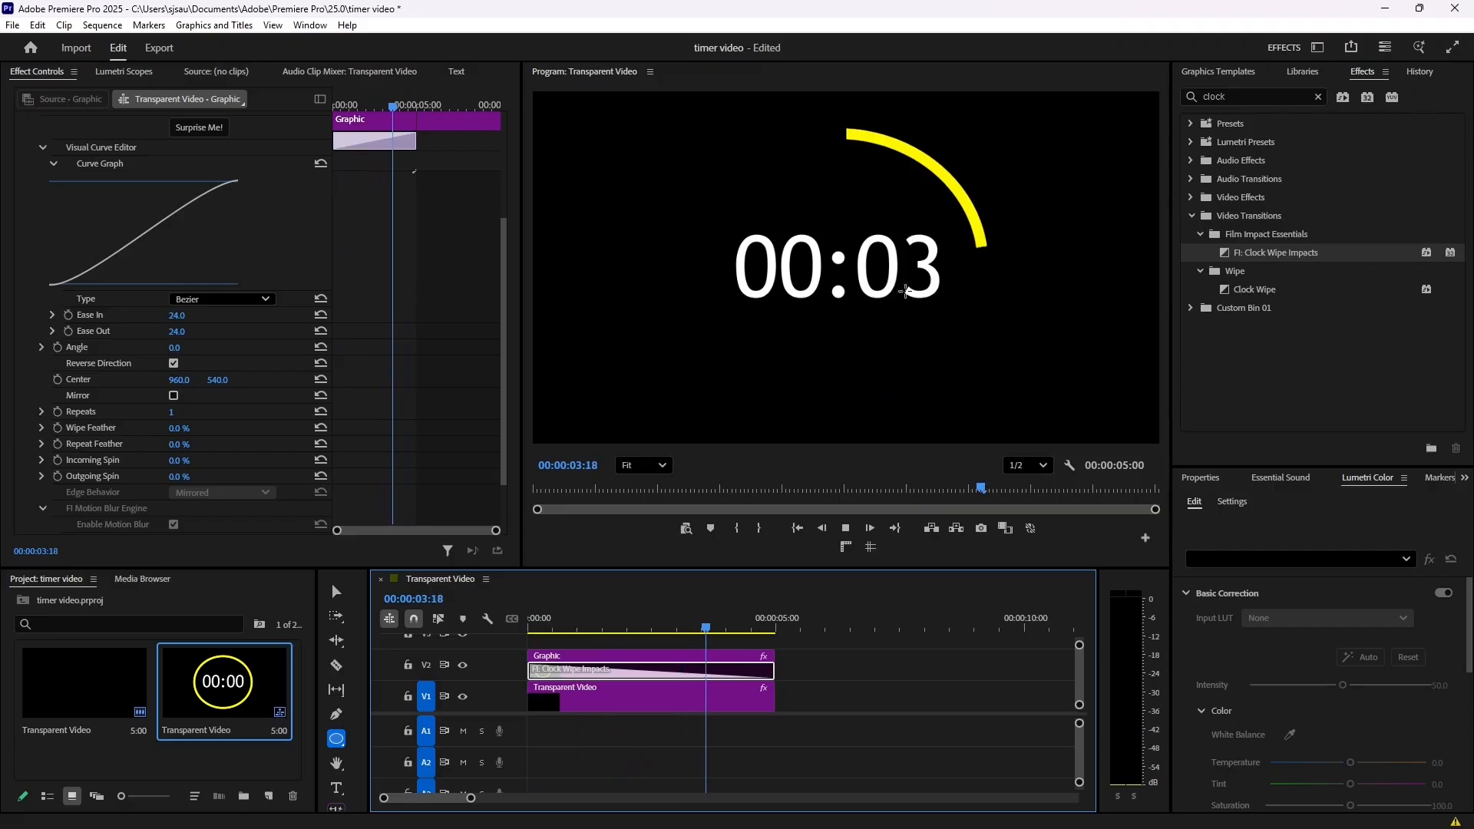
{"action": "key", "text": "space"}
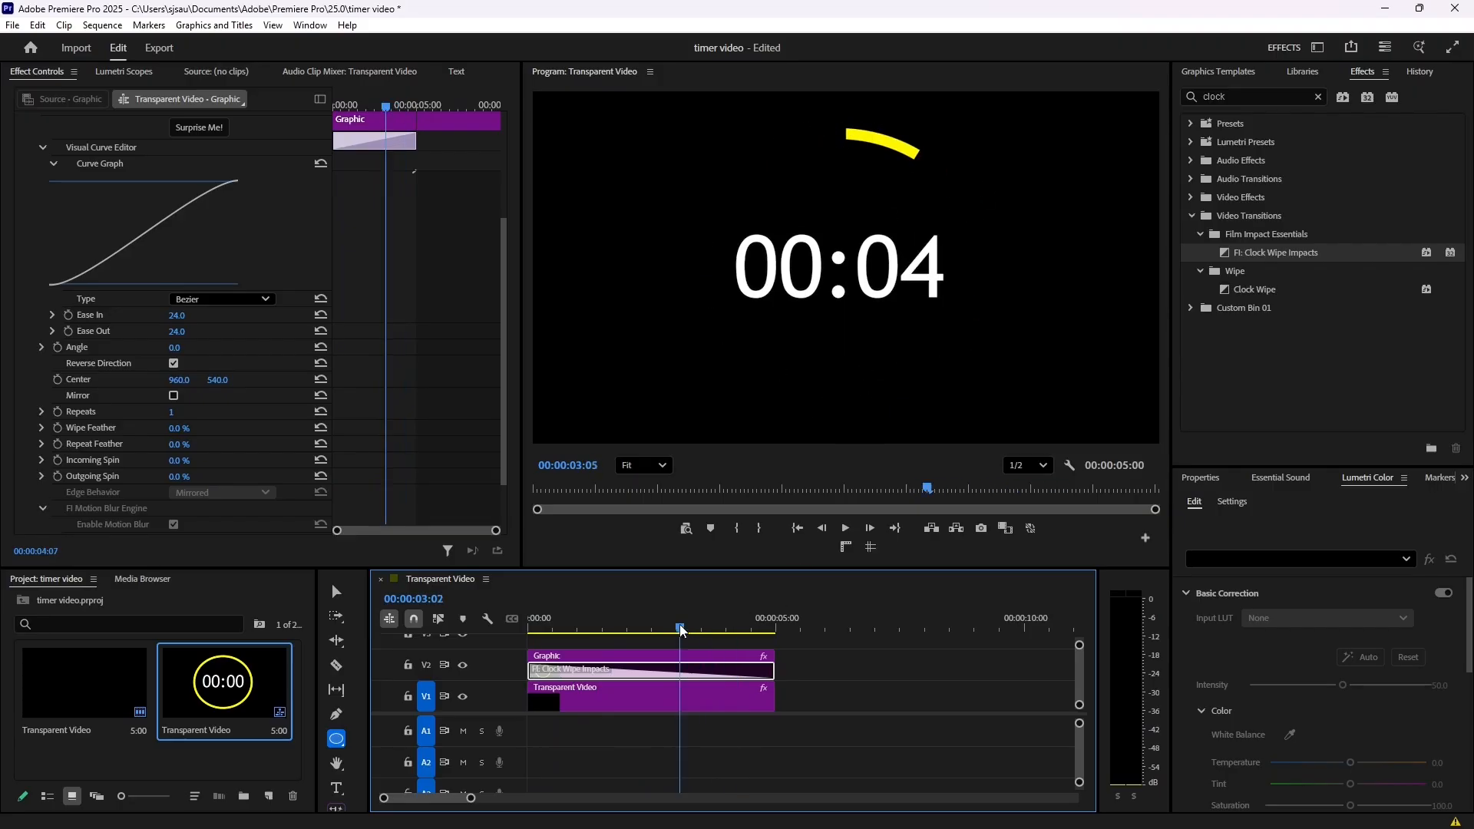
{"action": "left_click", "coordinate": [529, 629]}
{"action": "key", "text": "space"}
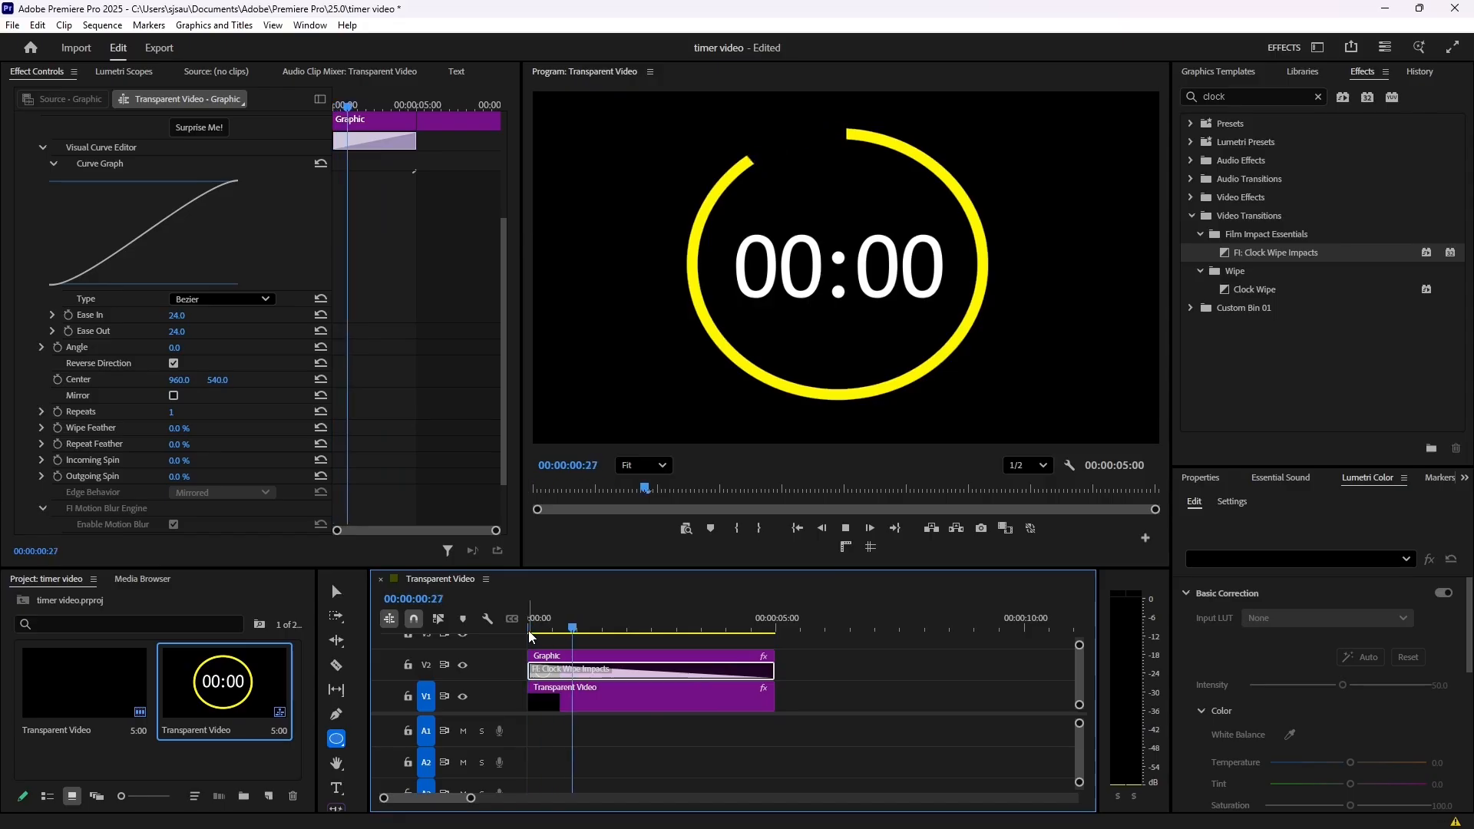
- Nest the transparent video clip on V1, accepting the default sequence name
{"action": "left_click", "coordinate": [614, 699]}
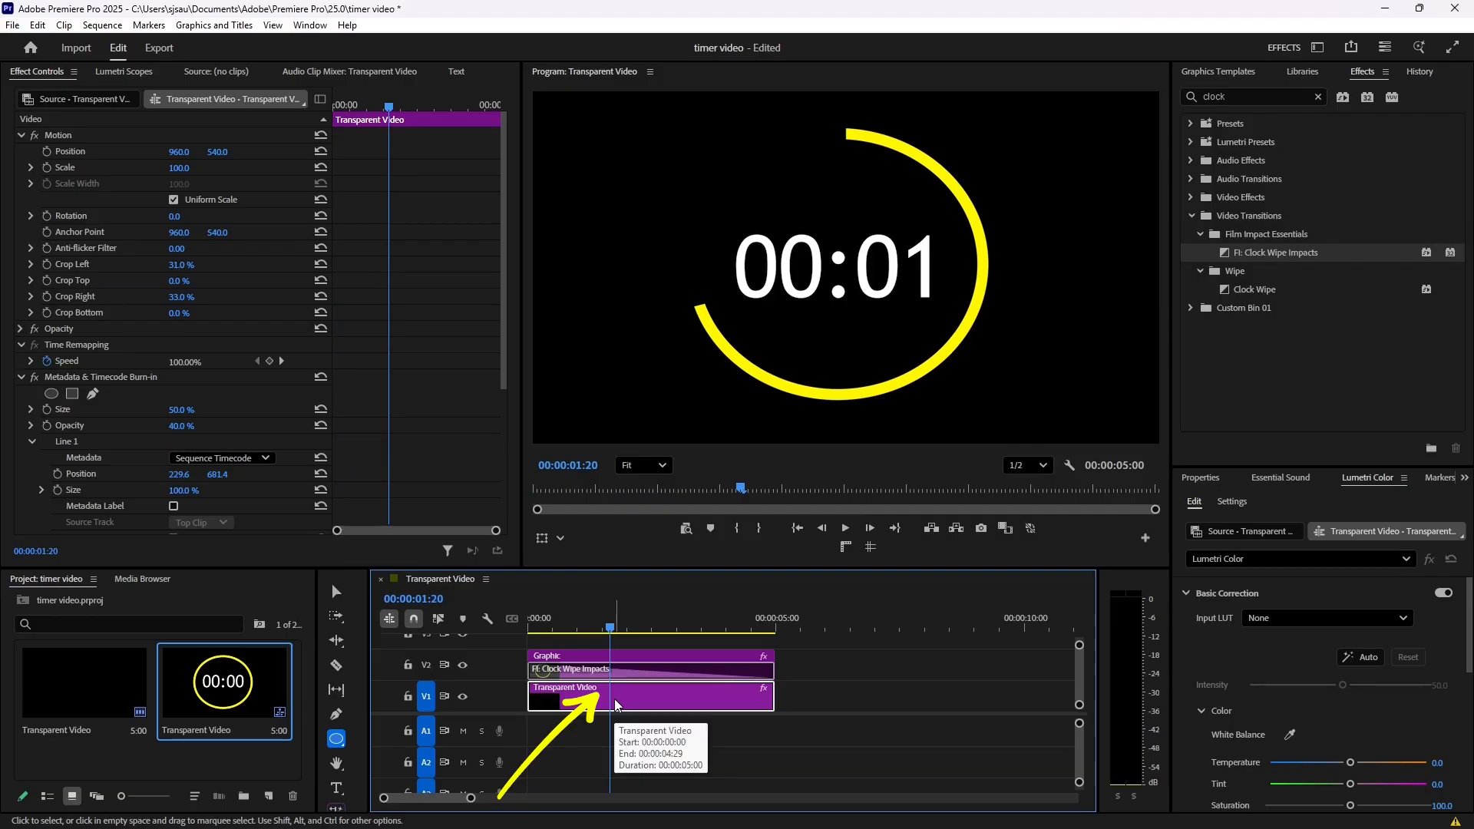
{"action": "right_click", "coordinate": [615, 702]}
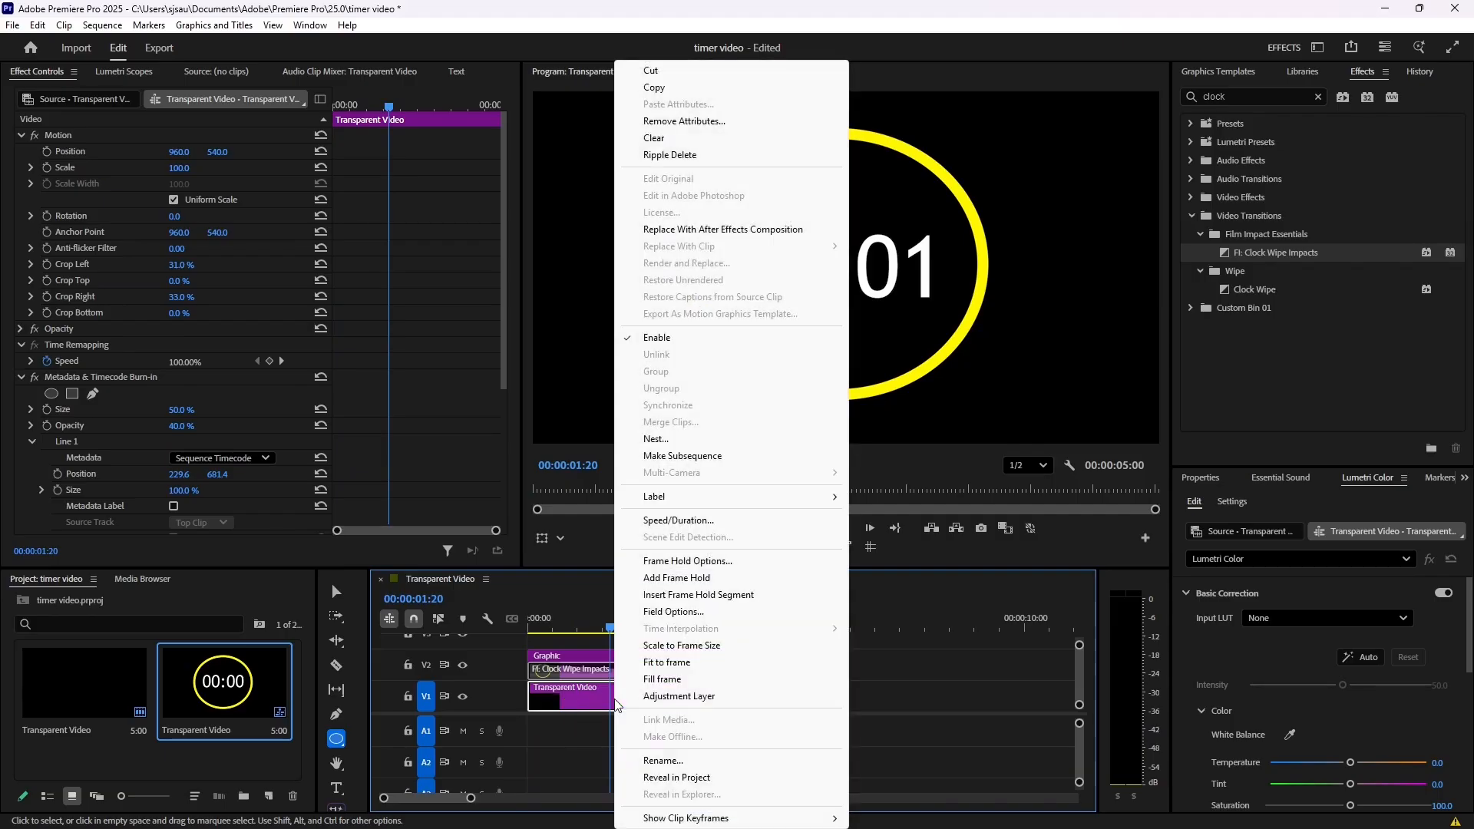
{"action": "left_click", "coordinate": [667, 442]}
{"action": "left_click", "coordinate": [769, 438]}
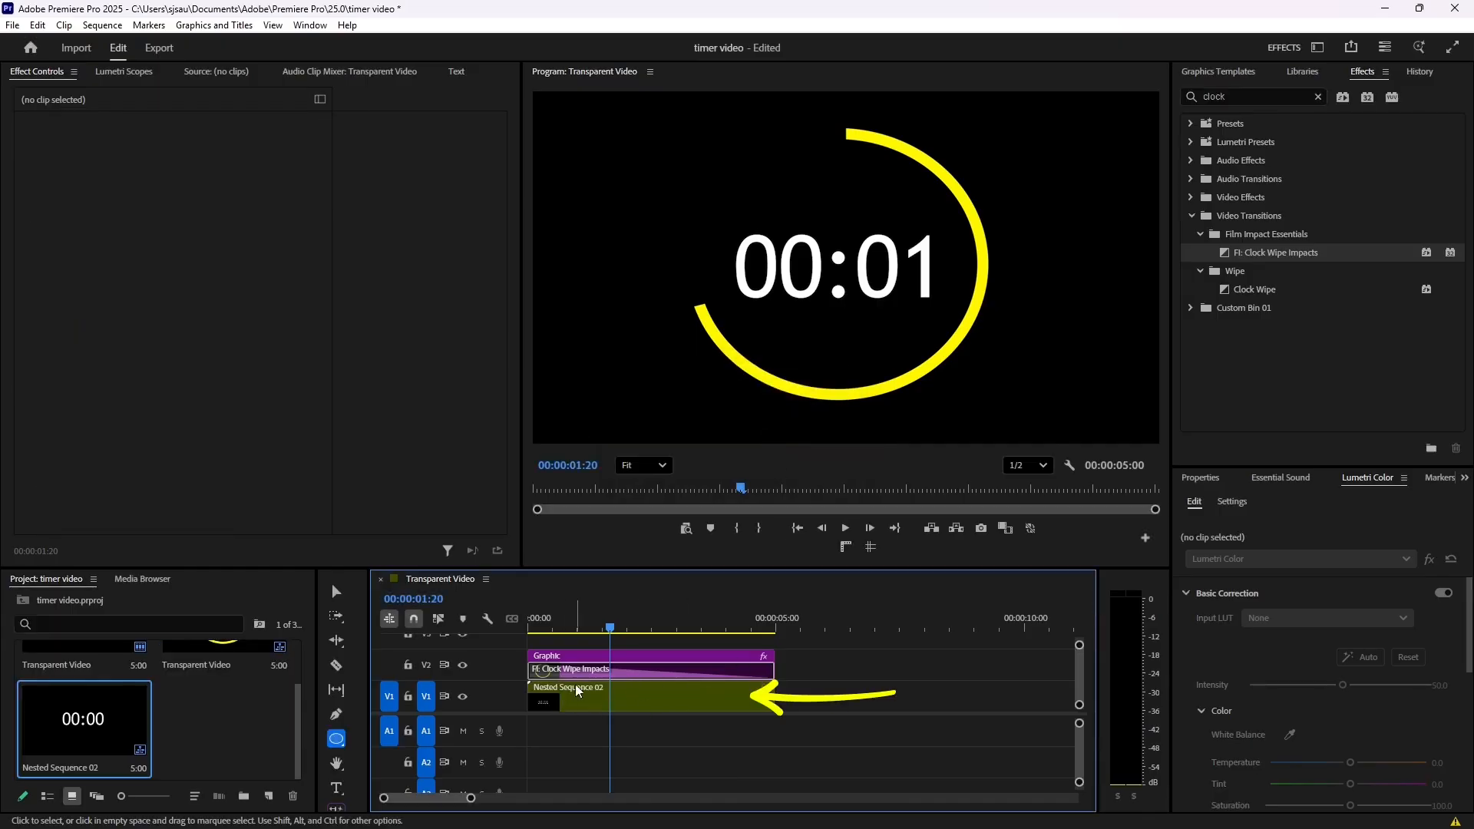
- Reverse the speed of the nested timer clip on V1 to make the numbers count down
{"action": "right_click", "coordinate": [648, 689]}
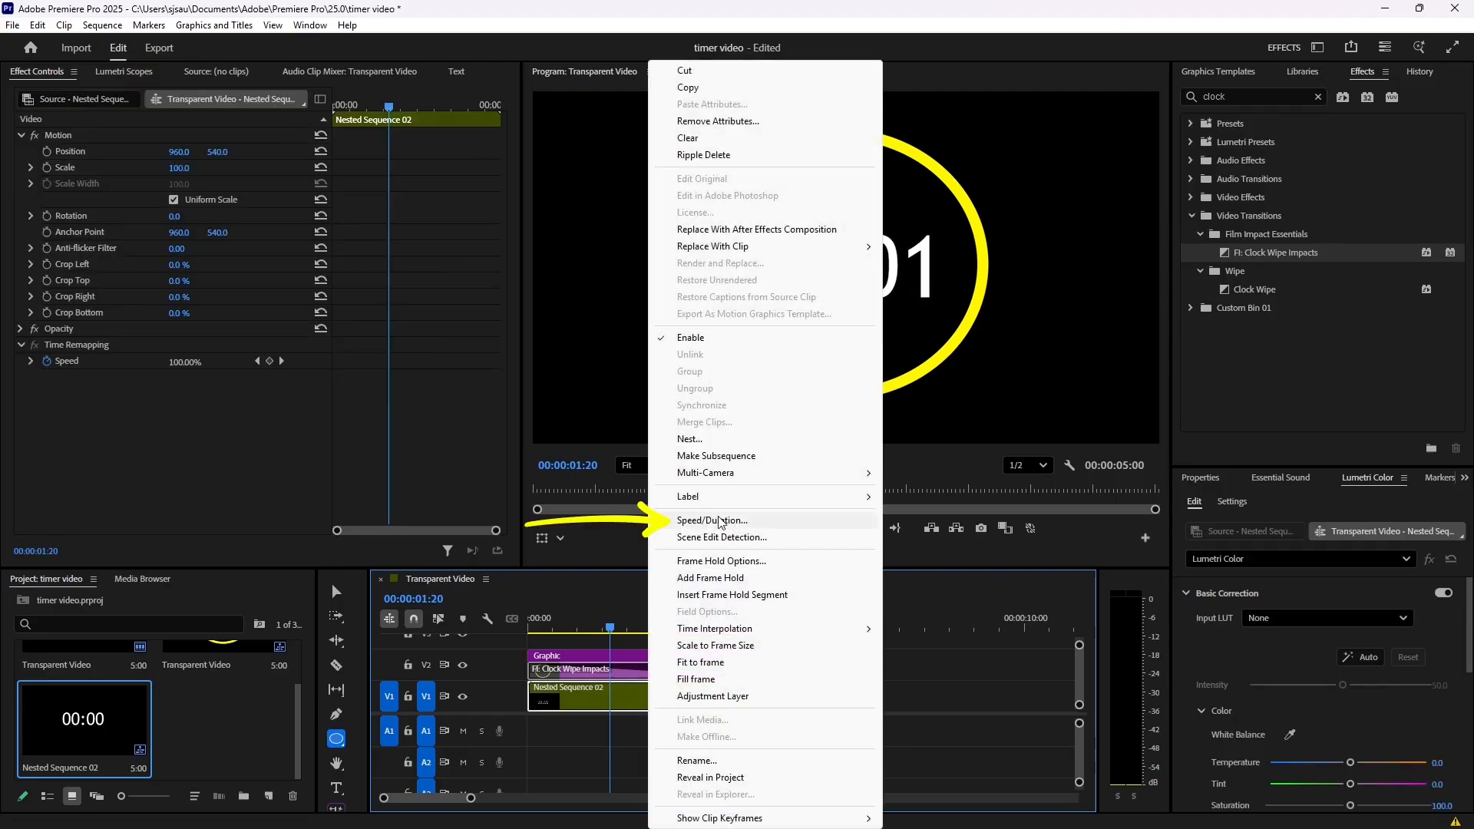
{"action": "left_click", "coordinate": [773, 519]}
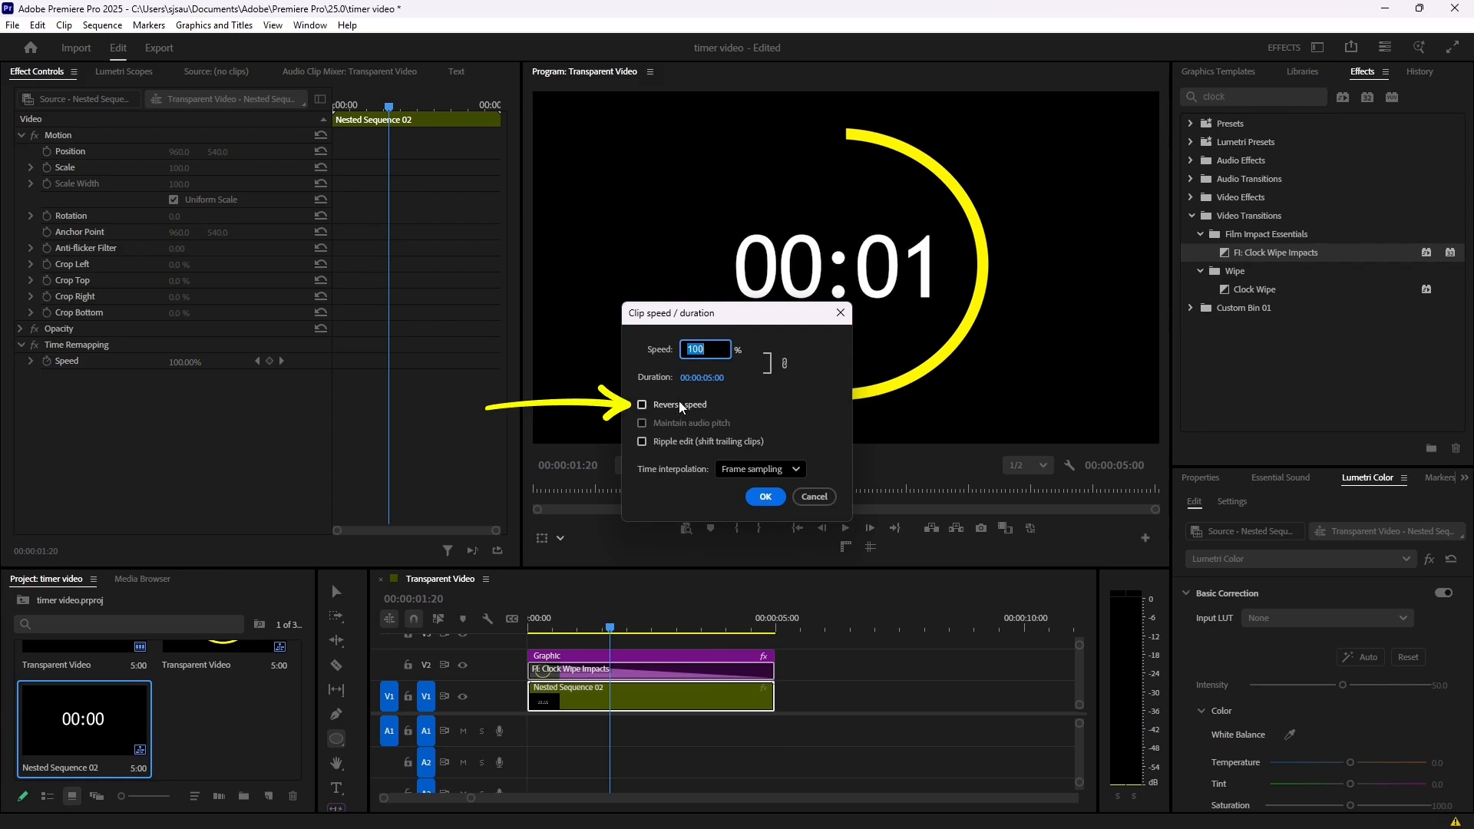
{"action": "left_click", "coordinate": [679, 401]}
{"action": "left_click", "coordinate": [766, 496]}
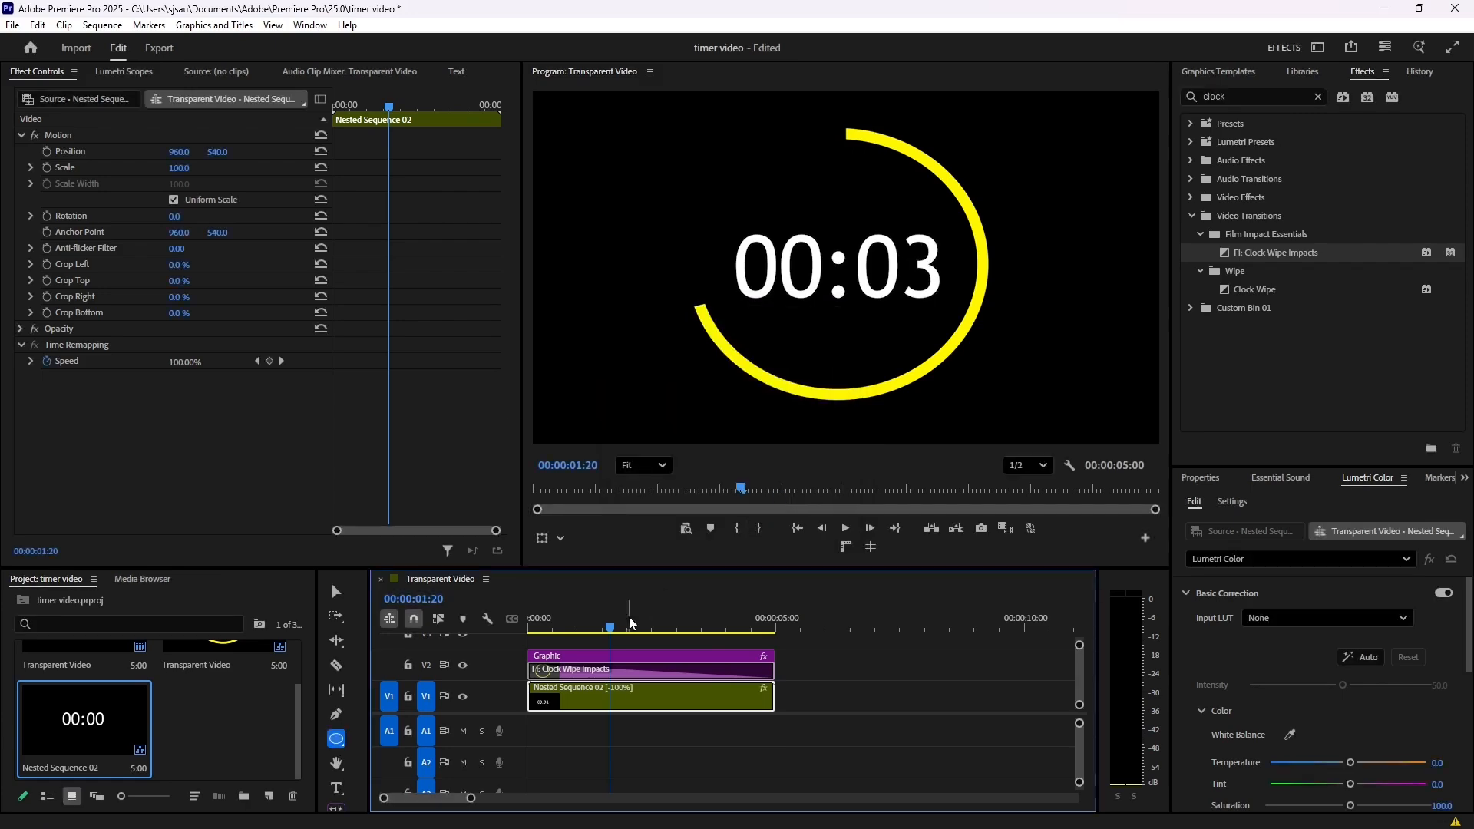
- Play the sequence repeatedly from near its start to check the countdown numbers against the ring's wipe
{"action": "key", "text": "Home"}
{"action": "key", "text": "space"}
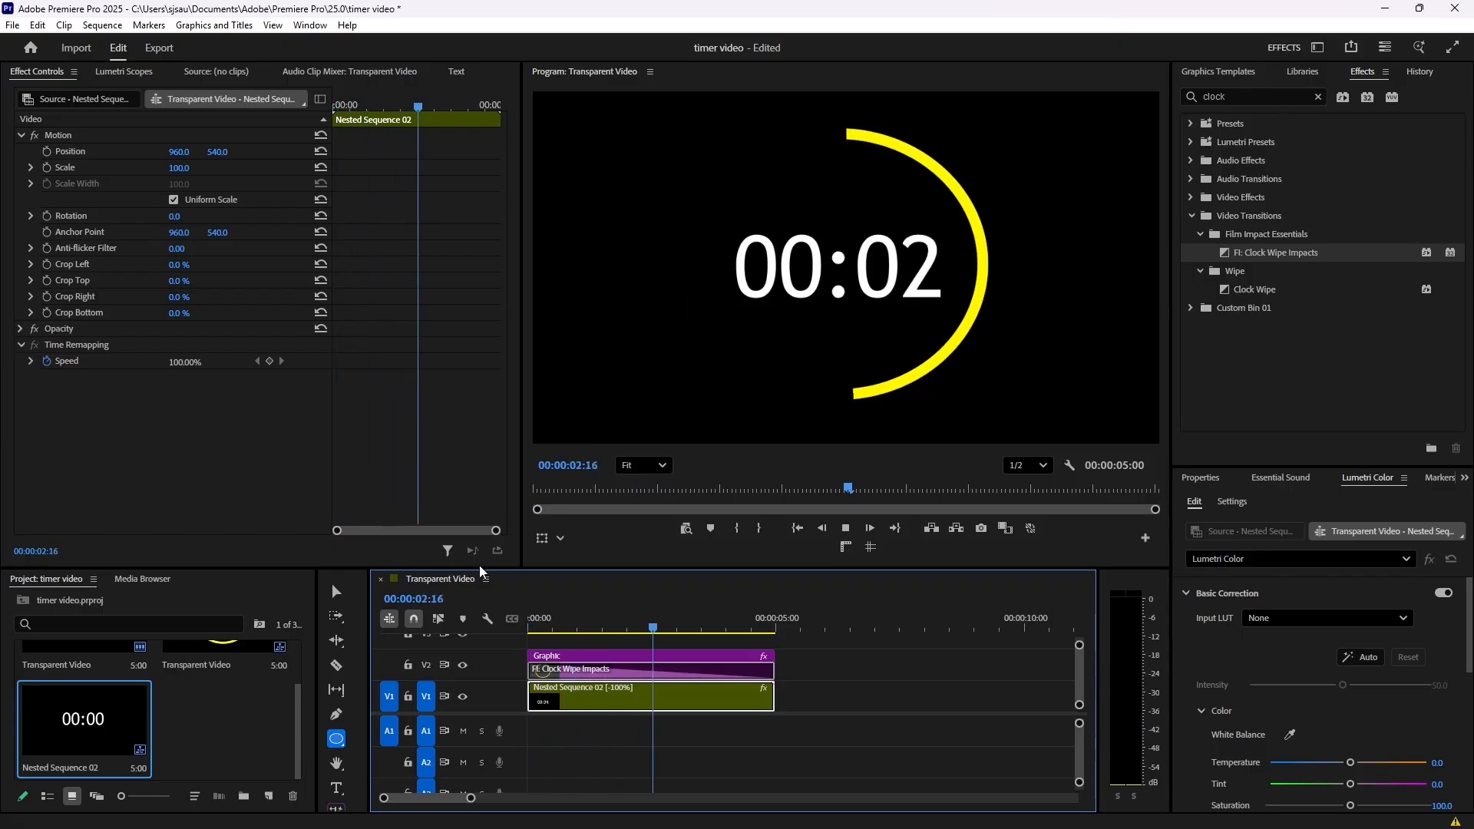
{"action": "key", "text": "space"}
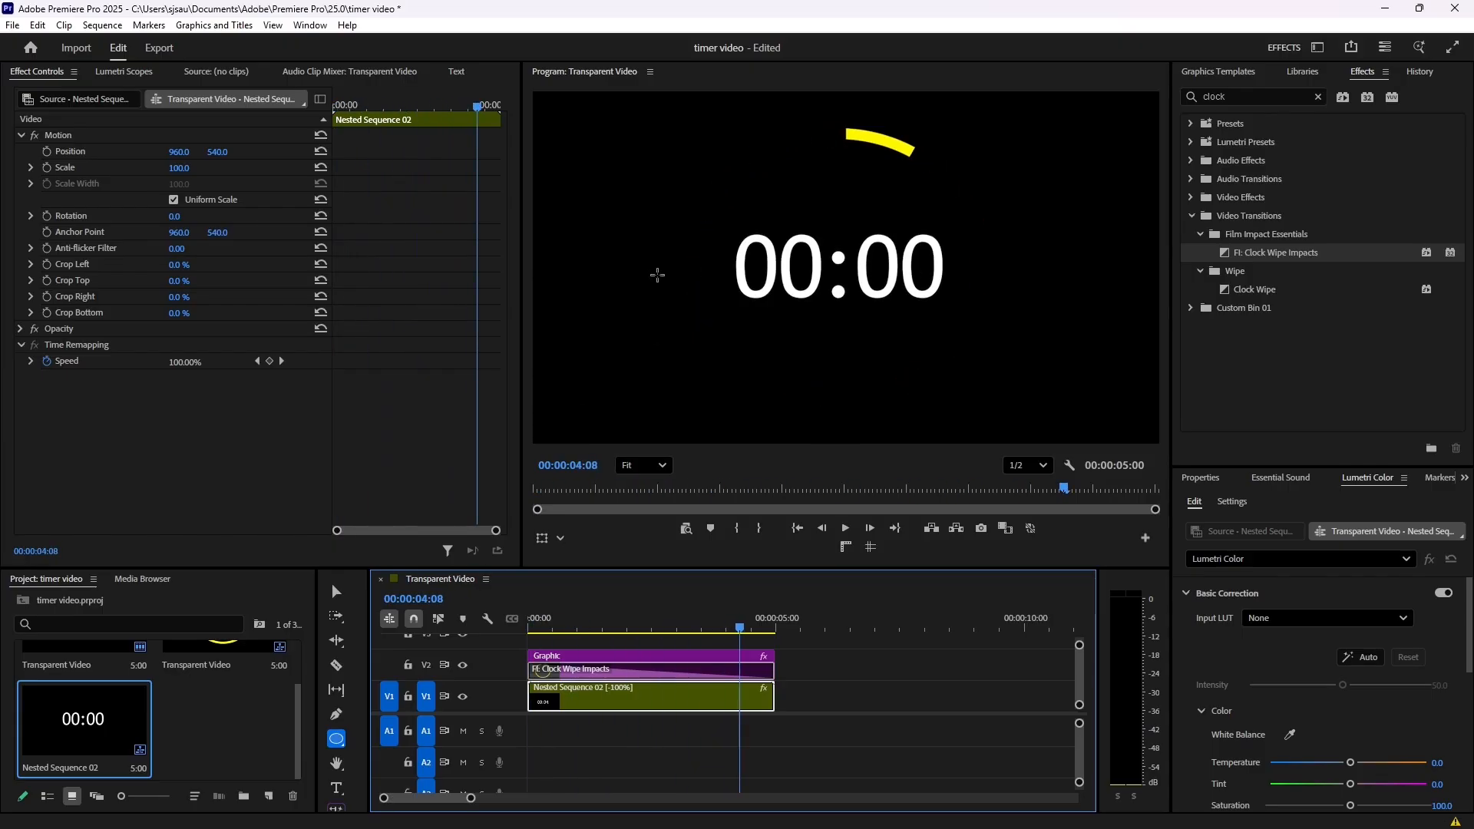
{"action": "left_click_drag", "start_coordinate": [685, 625], "coordinate": [536, 626]}
{"action": "key", "text": "space"}
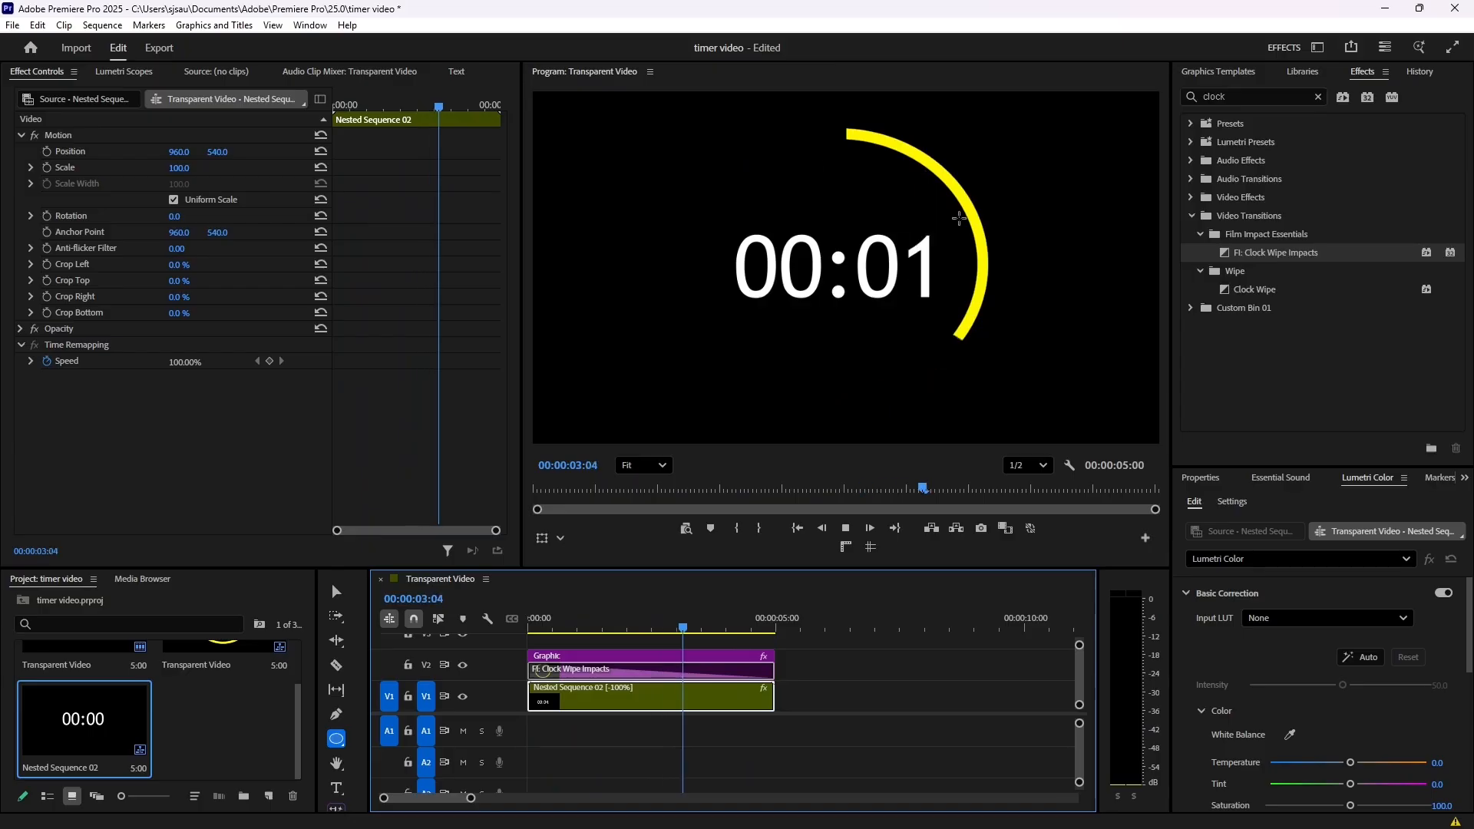
{"action": "key", "text": "space"}
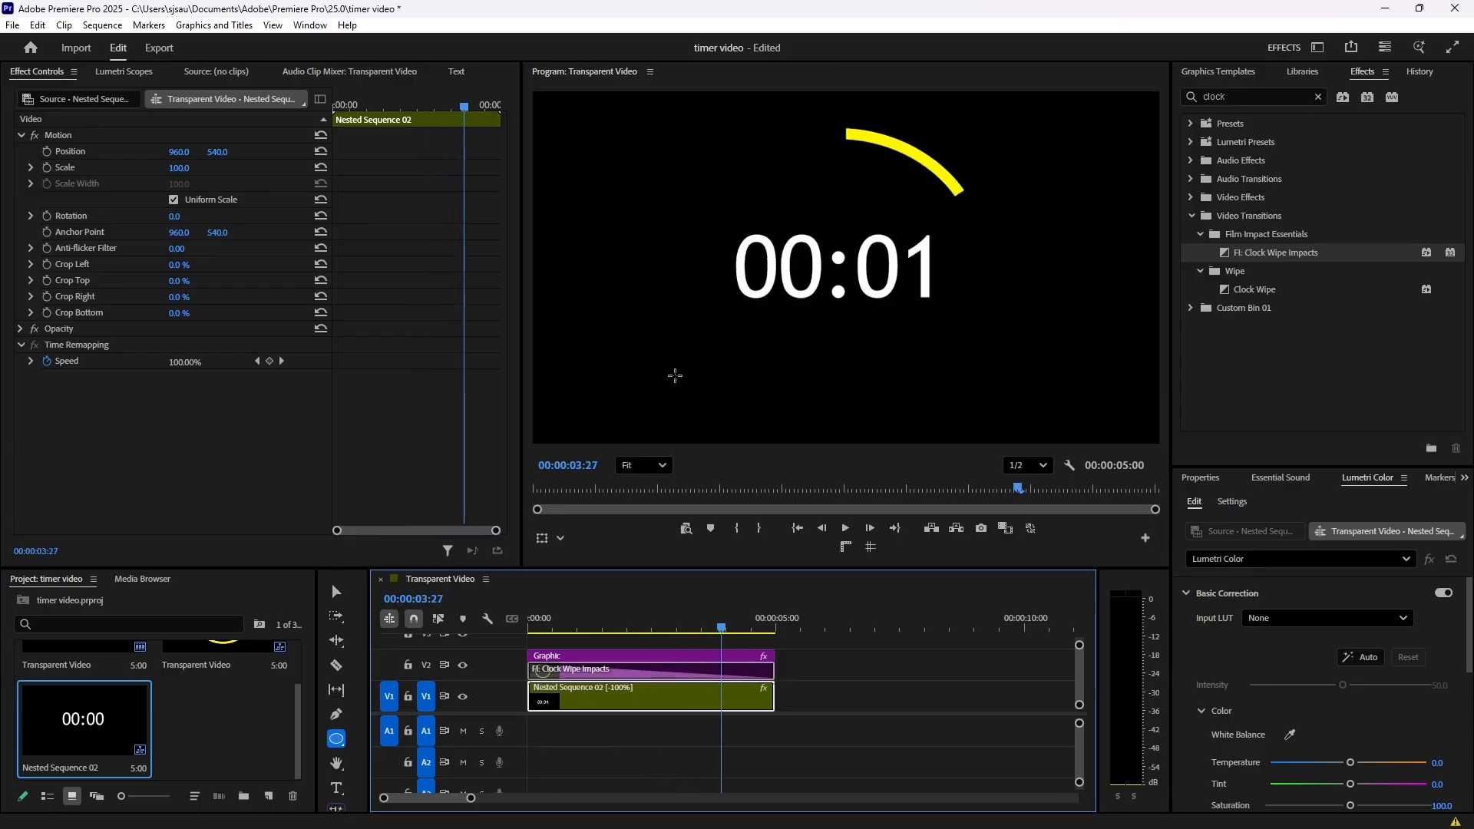
{"action": "left_click_drag", "start_coordinate": [554, 625], "coordinate": [547, 624]}
{"action": "key", "text": "space"}
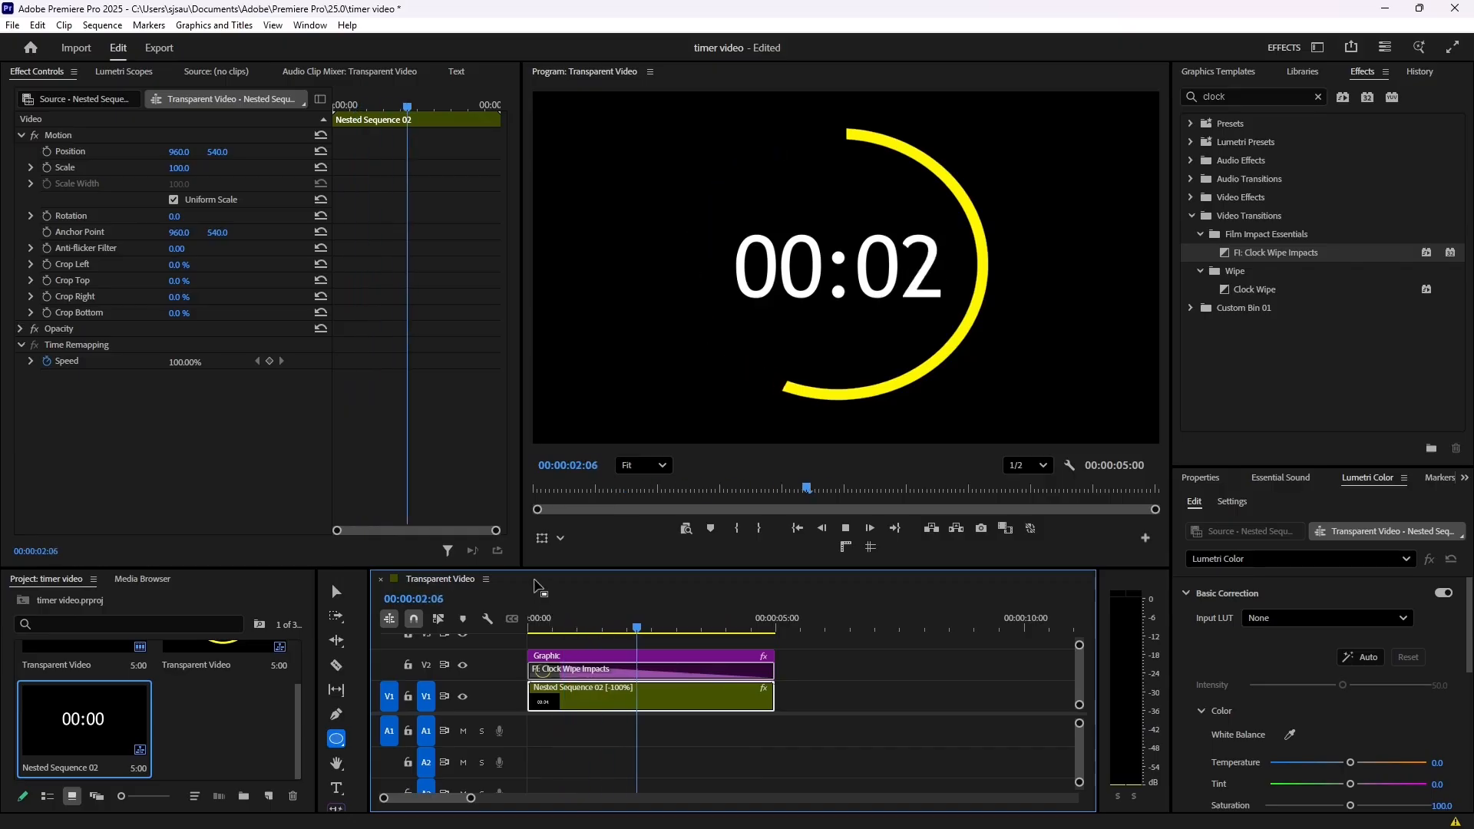